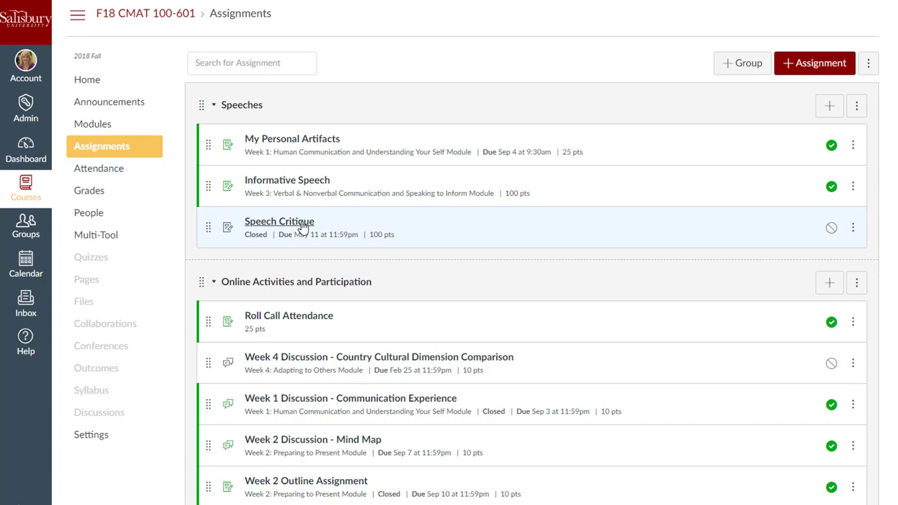
- Change Speech Critique's submission type to Online, allowing Text Entry and File Uploads
{"action": "left_click", "coordinate": [303, 224]}
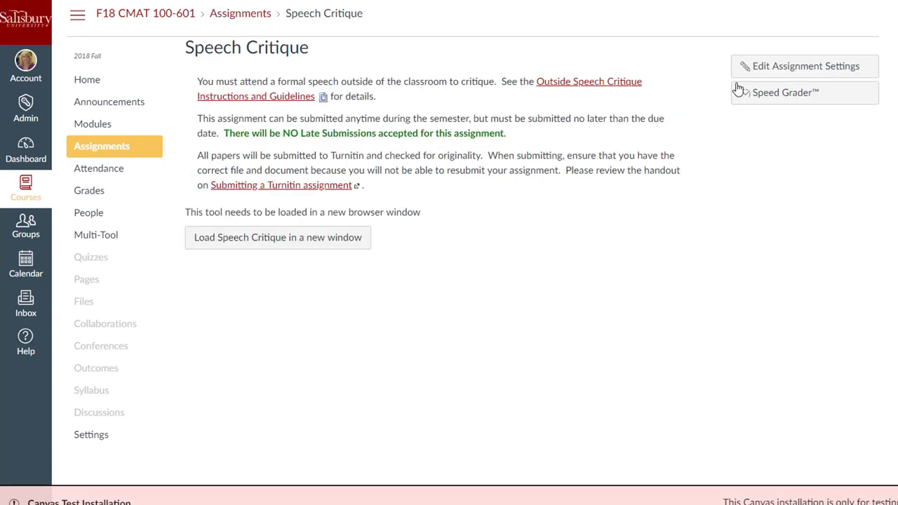
{"action": "left_click", "coordinate": [757, 75]}
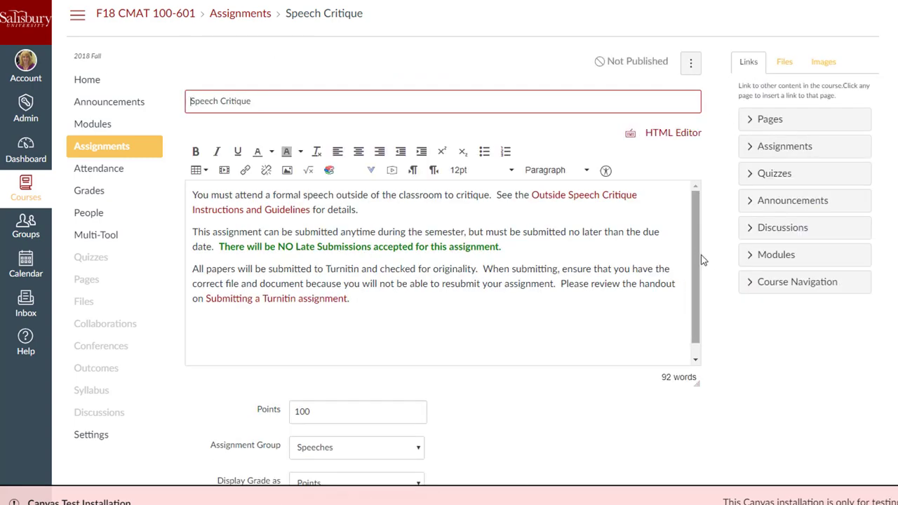
{"action": "scroll", "coordinate": [712, 261], "scroll_direction": "down", "scroll_amount": 5}
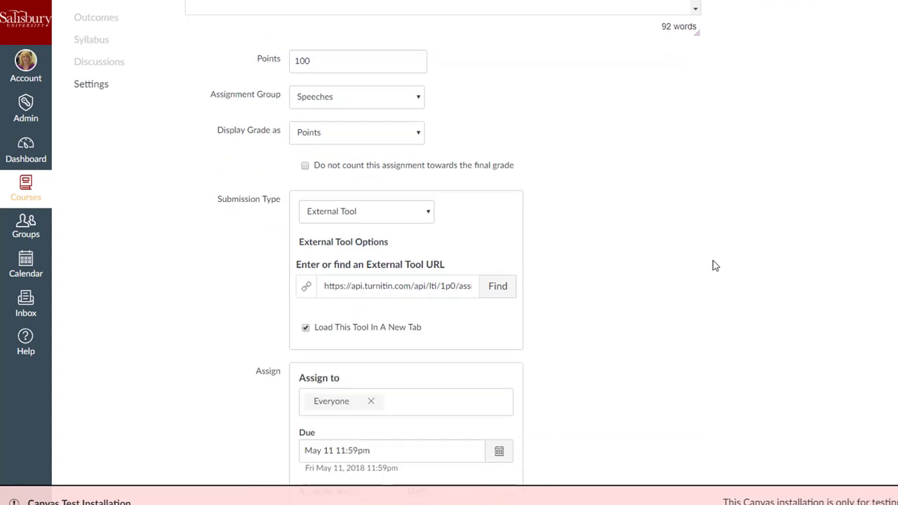
{"action": "scroll", "coordinate": [713, 266], "scroll_direction": "down", "scroll_amount": 1}
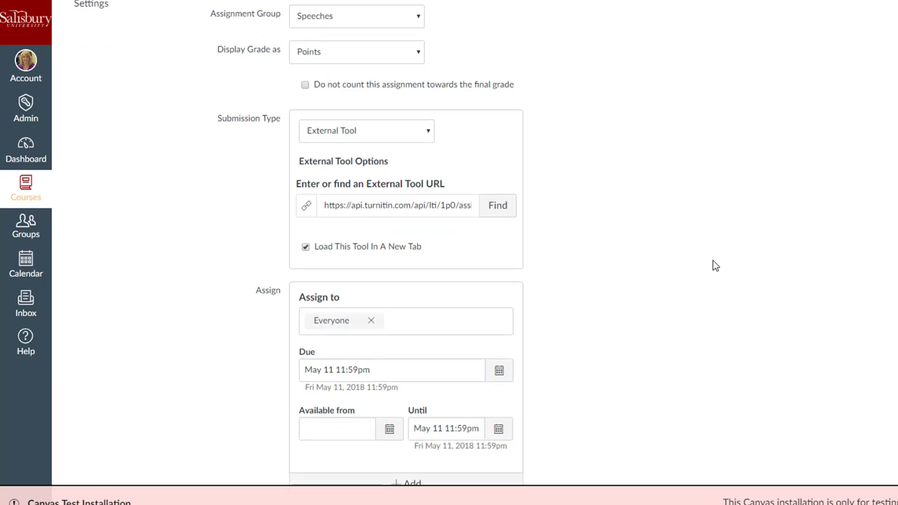
{"action": "left_click", "coordinate": [429, 133]}
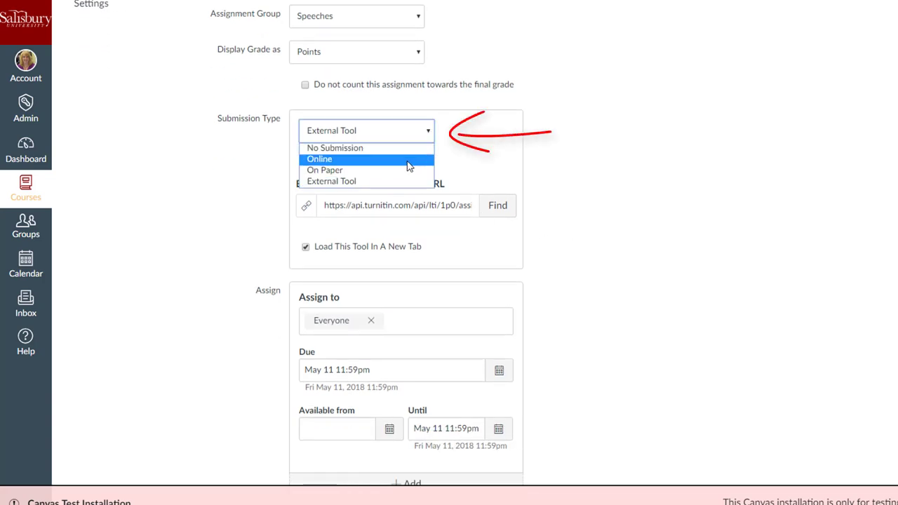
{"action": "left_click", "coordinate": [410, 160]}
{"action": "left_click", "coordinate": [305, 184]}
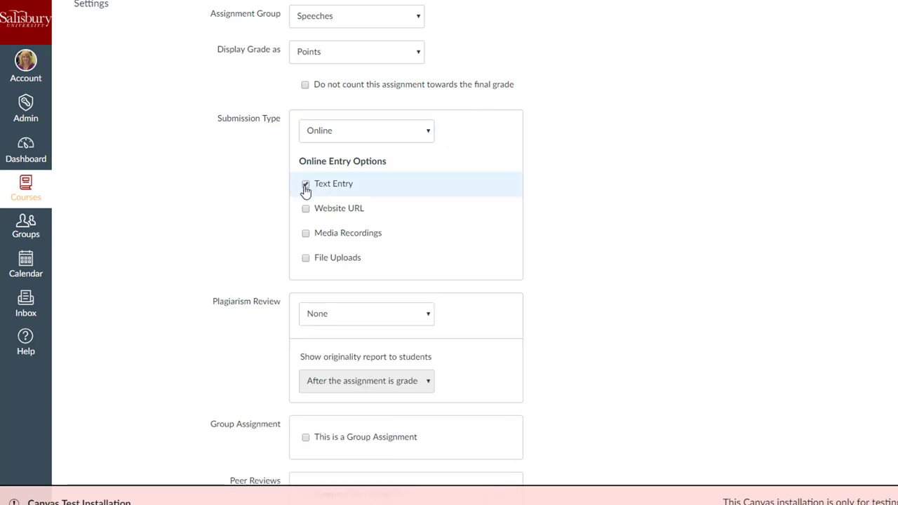
{"action": "left_click", "coordinate": [306, 260]}
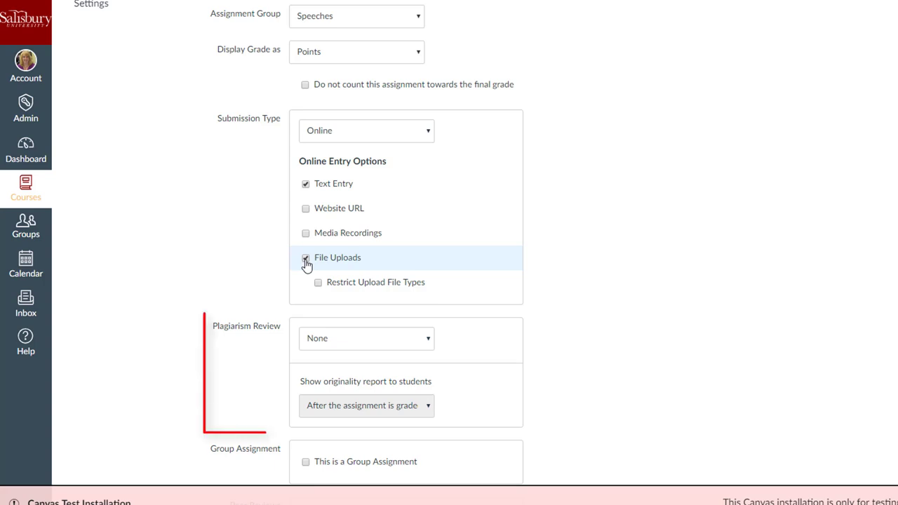
- Enable Turnitin review, store submissions in the standard paper repository, and save Speech Critique
{"action": "left_click", "coordinate": [428, 344]}
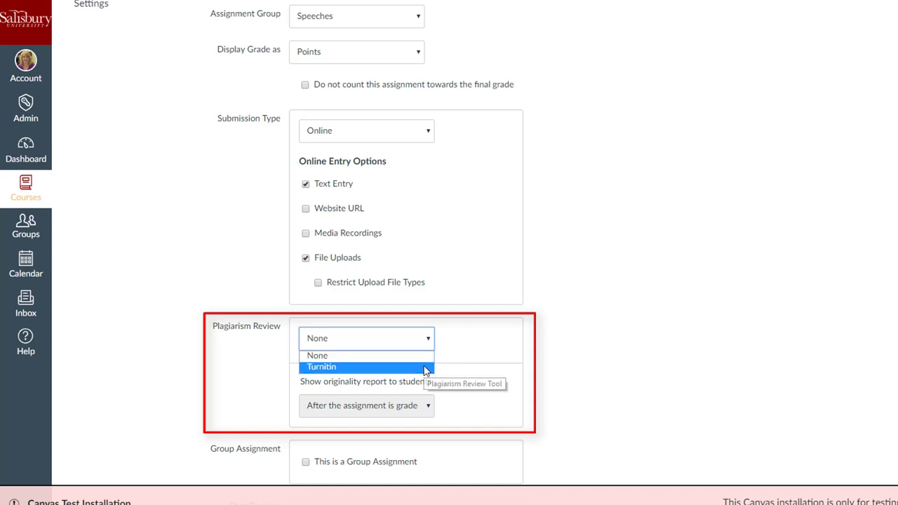
{"action": "left_click", "coordinate": [426, 367]}
{"action": "scroll", "coordinate": [614, 346], "scroll_direction": "down", "scroll_amount": 3}
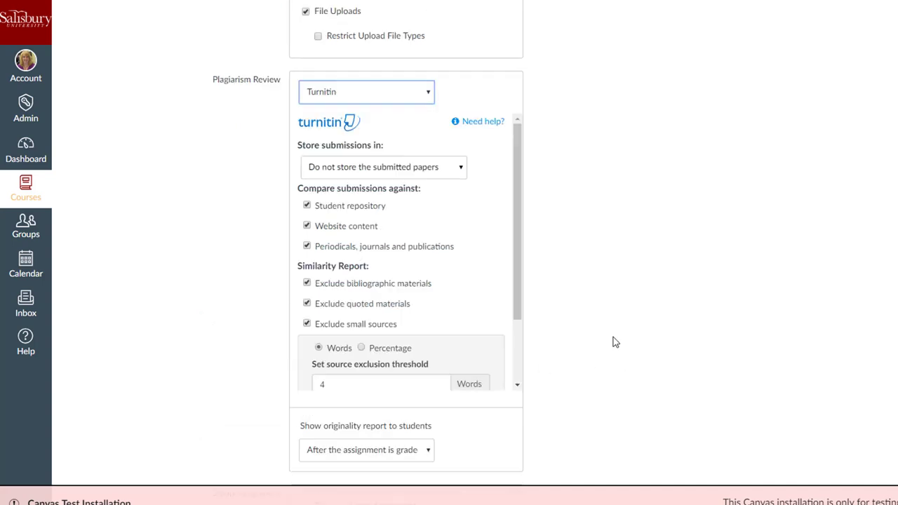
{"action": "left_click", "coordinate": [464, 168]}
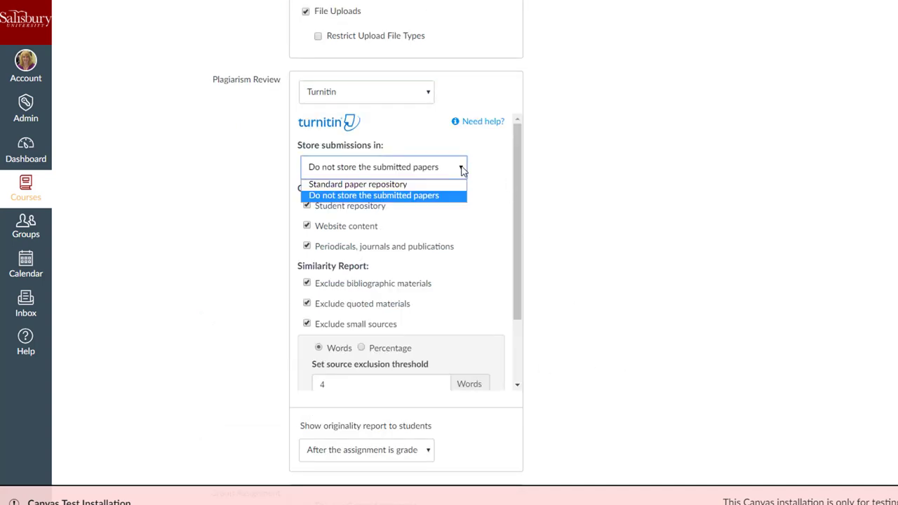
{"action": "left_click", "coordinate": [451, 184]}
{"action": "scroll", "coordinate": [454, 184], "scroll_direction": "down", "scroll_amount": 5}
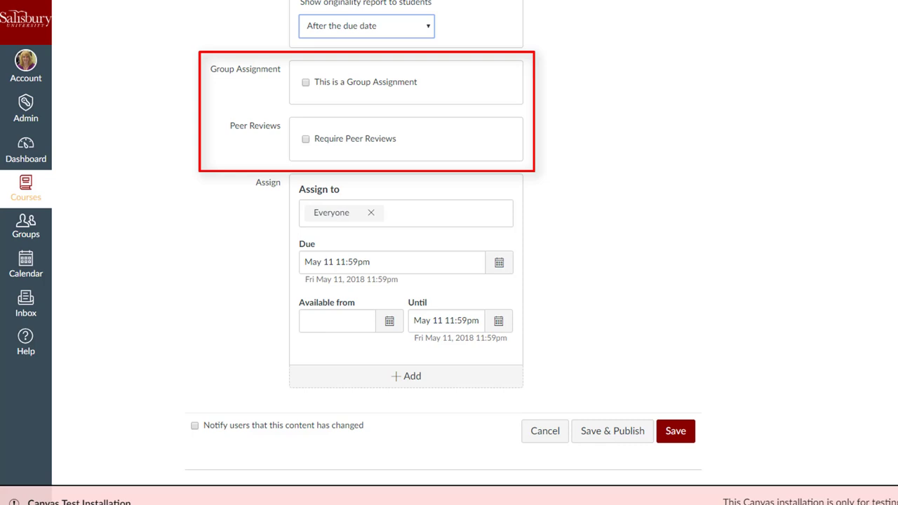
{"action": "left_click", "coordinate": [675, 431]}
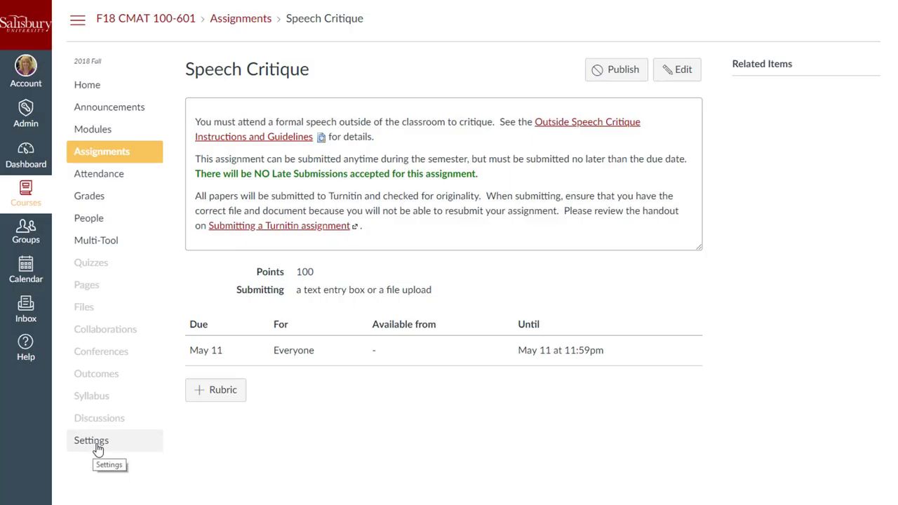
- Switch on the New Gradebook in the course's Feature Options
{"action": "left_click", "coordinate": [97, 448]}
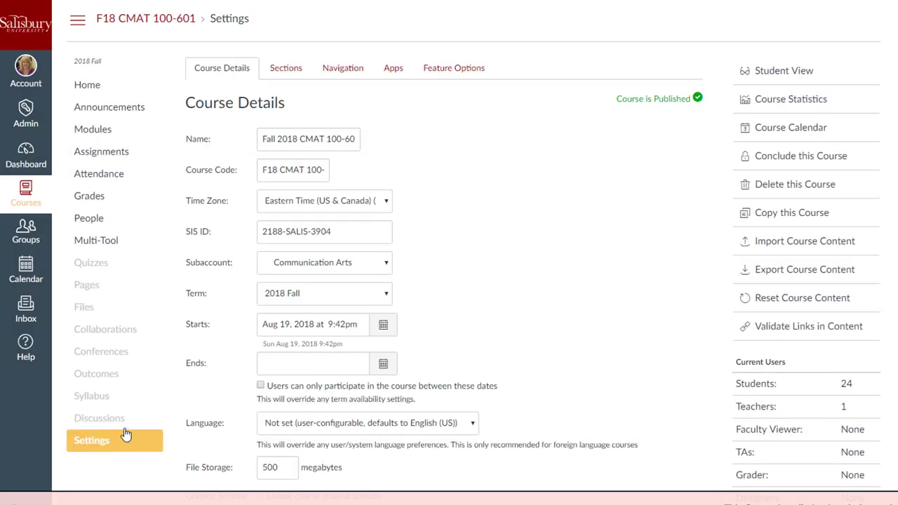
{"action": "left_click", "coordinate": [441, 76]}
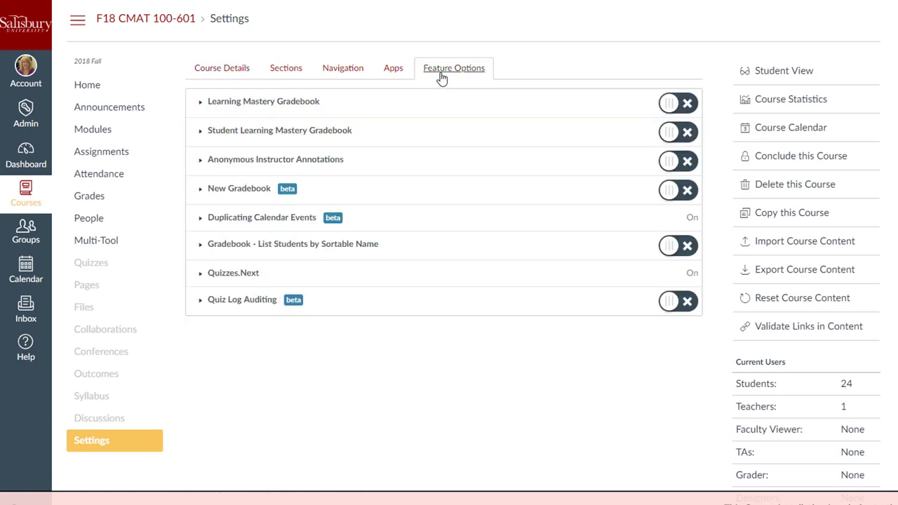
{"action": "left_click", "coordinate": [669, 194]}
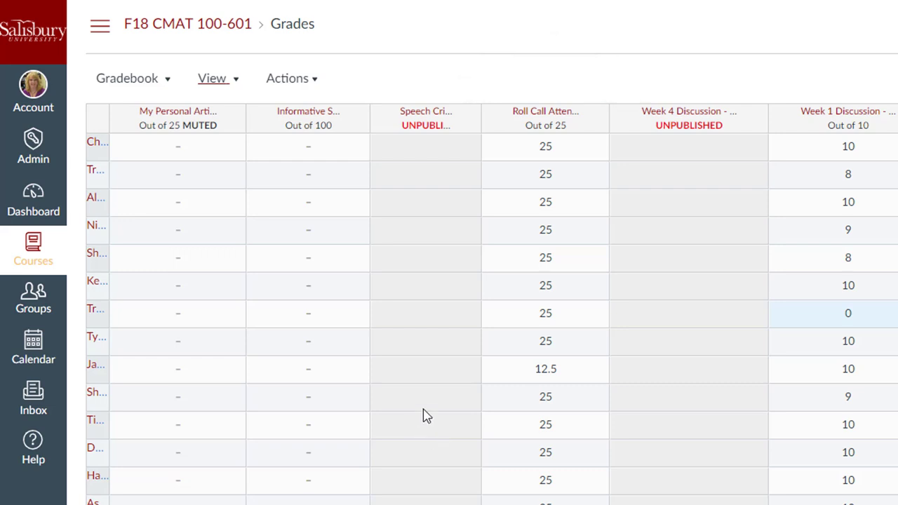
- Add an assignment group filter to the gradebook and pick Speeches
{"action": "left_click", "coordinate": [235, 87]}
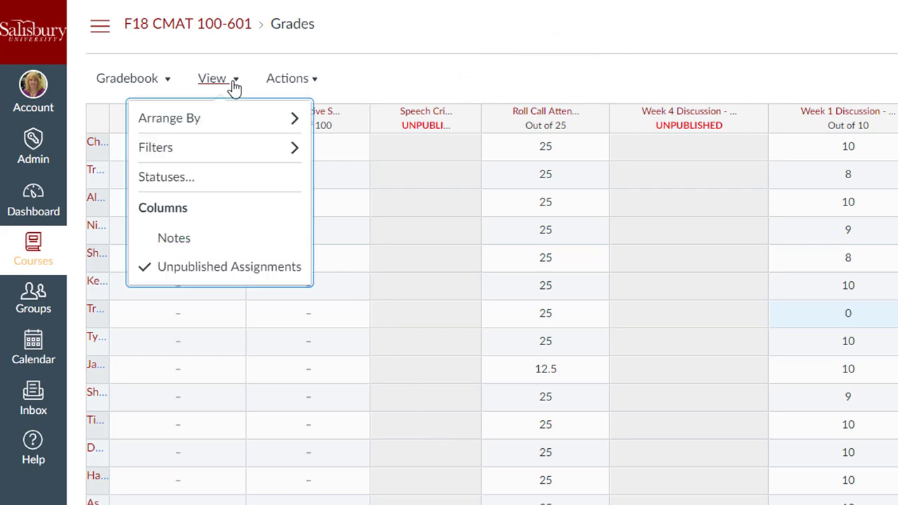
{"action": "mouse_move", "coordinate": [231, 130]}
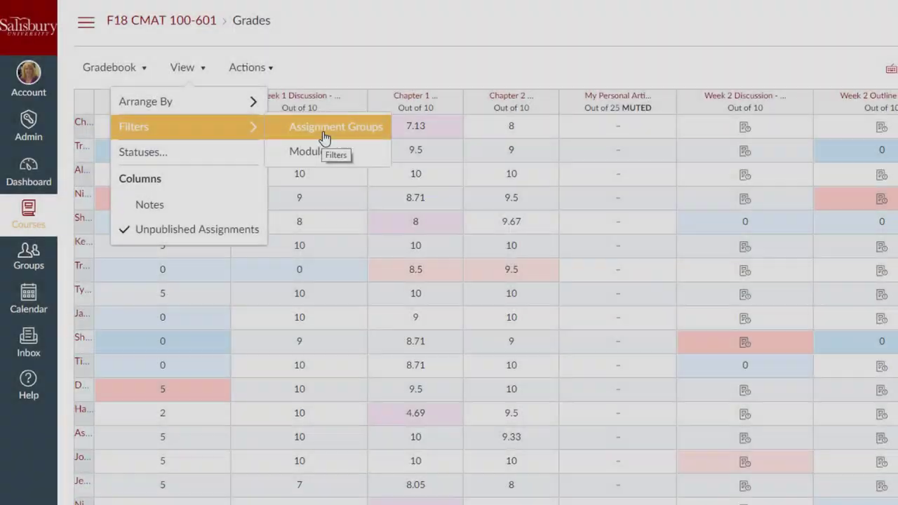
{"action": "left_click", "coordinate": [322, 130]}
{"action": "left_click", "coordinate": [892, 71]}
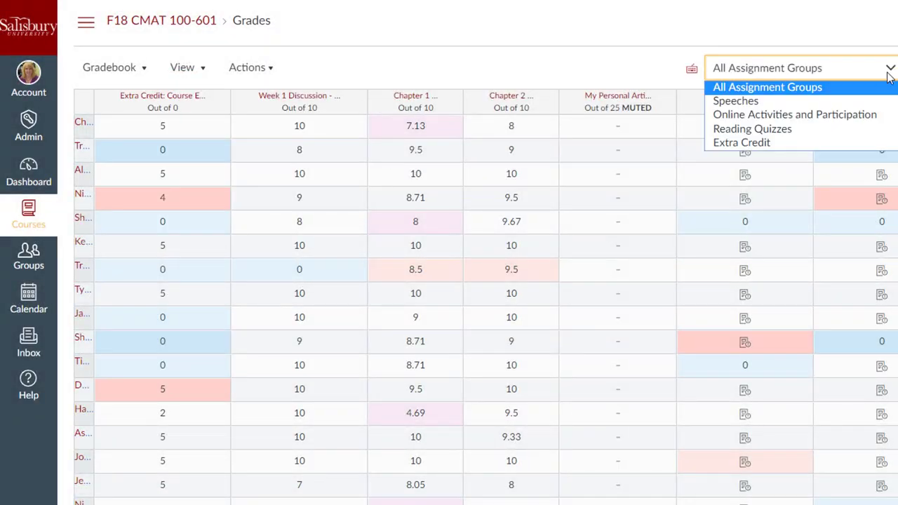
{"action": "left_click", "coordinate": [856, 101]}
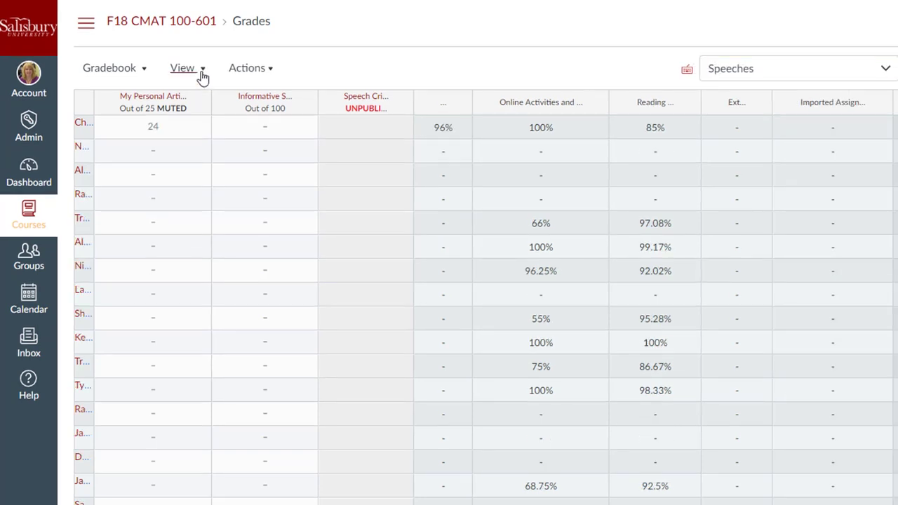
- Add a section filter showing only Fall 2018 CMAT 100-602
{"action": "left_click", "coordinate": [202, 70]}
{"action": "left_click", "coordinate": [316, 175]}
{"action": "left_click", "coordinate": [882, 68]}
{"action": "left_click", "coordinate": [784, 111]}
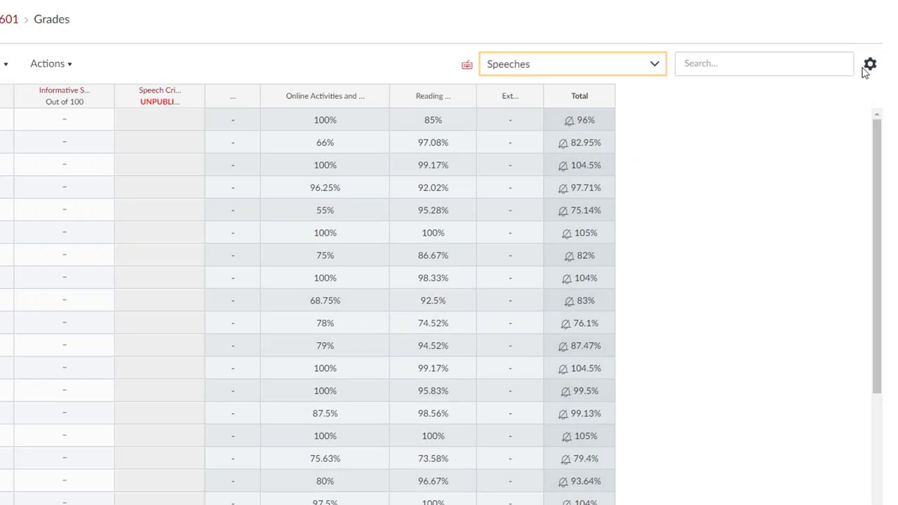
- Auto-grade missing submissions at 0 and show the Online Activities and Participation group
{"action": "left_click", "coordinate": [870, 64]}
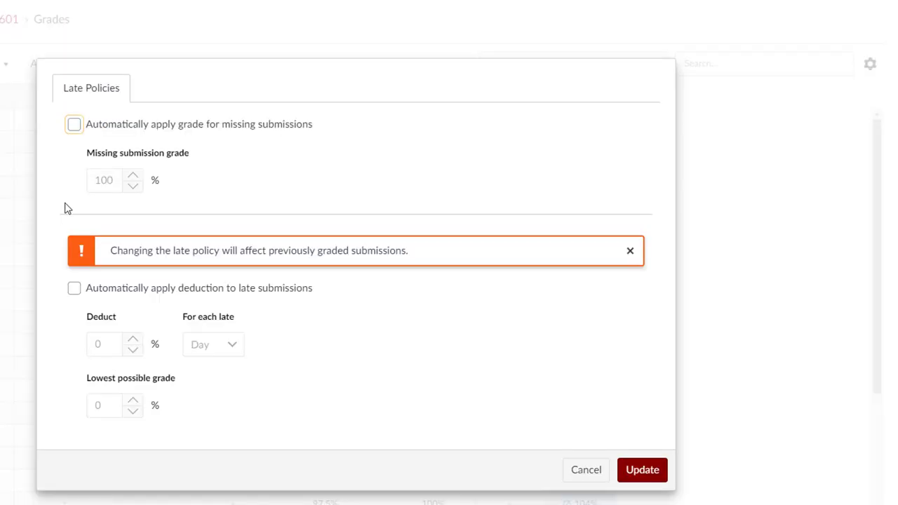
{"action": "left_click", "coordinate": [74, 126]}
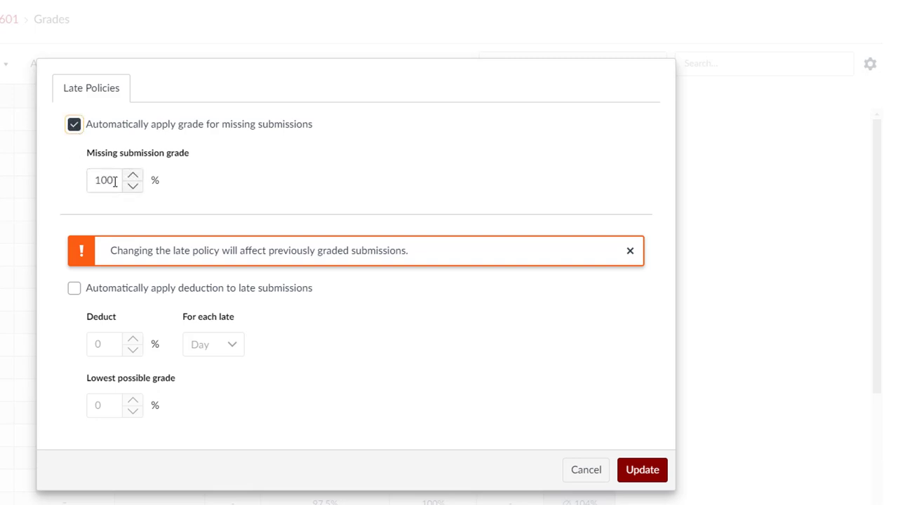
{"action": "left_click_drag", "start_coordinate": [114, 180], "coordinate": [86, 185]}
{"action": "type", "text": "0"}
{"action": "left_click", "coordinate": [643, 470]}
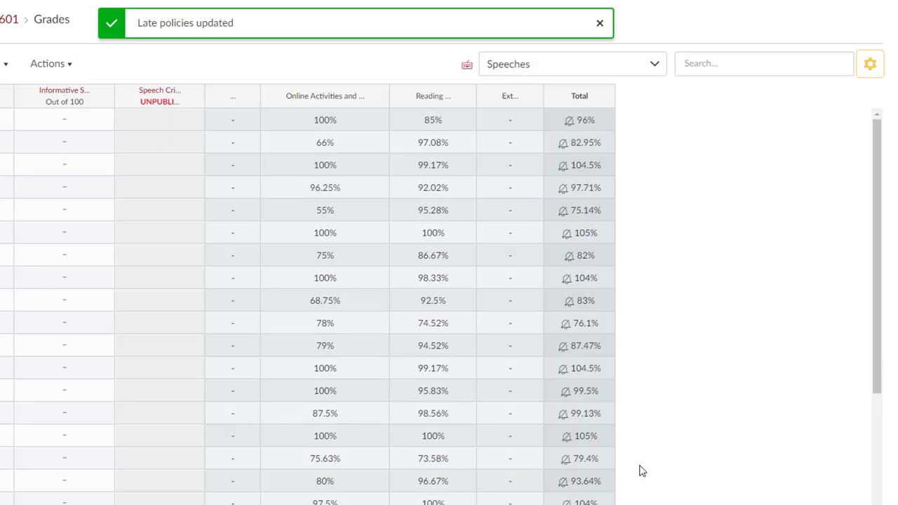
{"action": "left_click", "coordinate": [607, 64]}
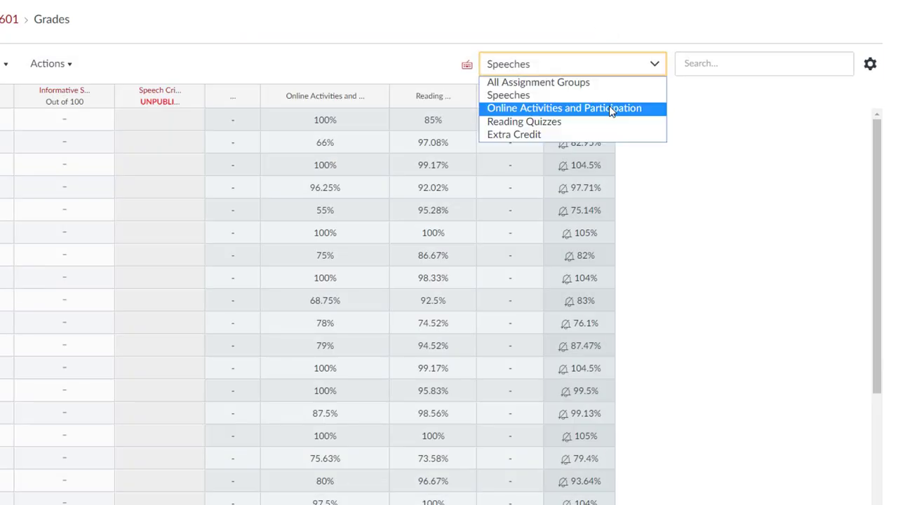
{"action": "left_click", "coordinate": [611, 111]}
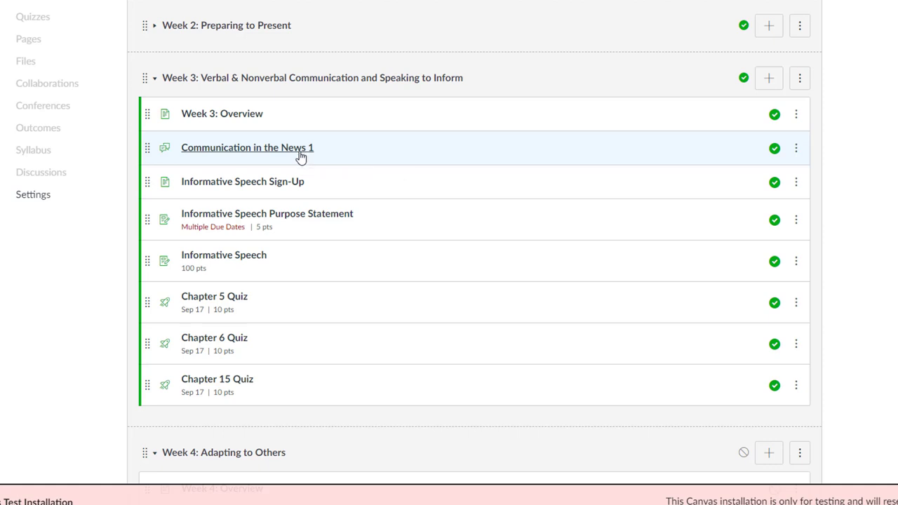
- Add the Communication in the News 1 discussion to the student to-do list for Sep 21
{"action": "left_click", "coordinate": [298, 155]}
{"action": "left_click", "coordinate": [587, 77]}
{"action": "scroll", "coordinate": [511, 435], "scroll_direction": "down", "scroll_amount": 3}
{"action": "scroll", "coordinate": [511, 438], "scroll_direction": "down", "scroll_amount": 2}
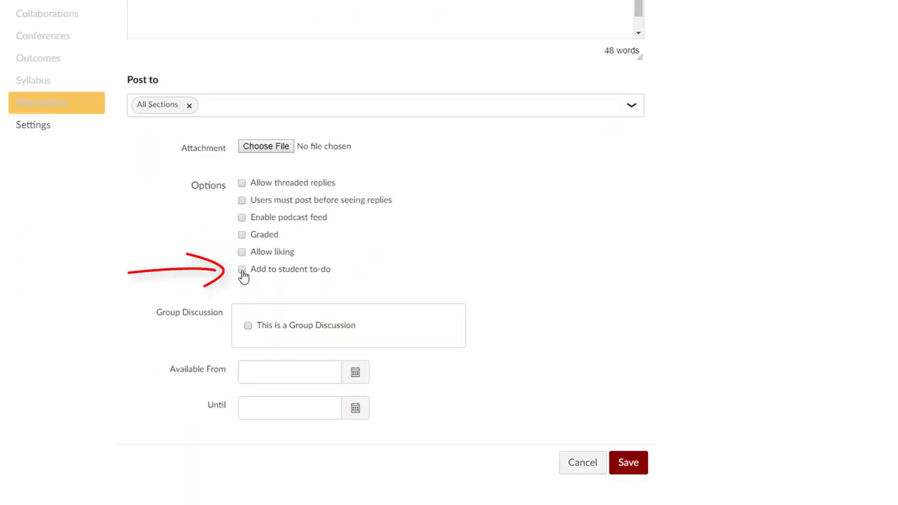
{"action": "left_click", "coordinate": [242, 271]}
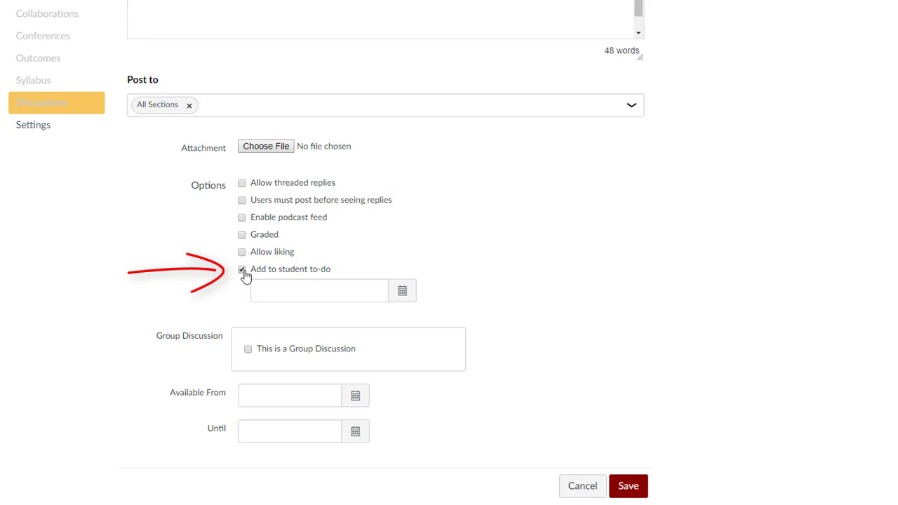
{"action": "left_click", "coordinate": [400, 295]}
{"action": "left_click", "coordinate": [367, 400]}
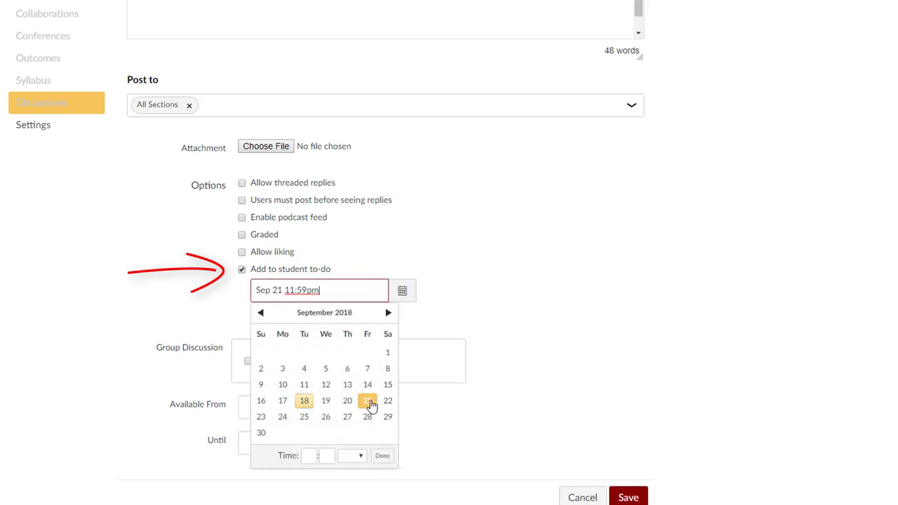
{"action": "left_click", "coordinate": [382, 457]}
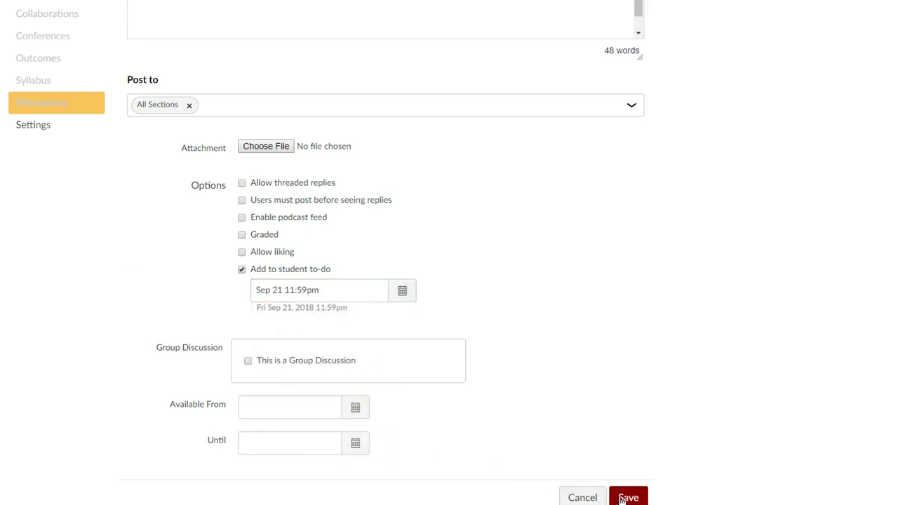
{"action": "left_click", "coordinate": [627, 498]}
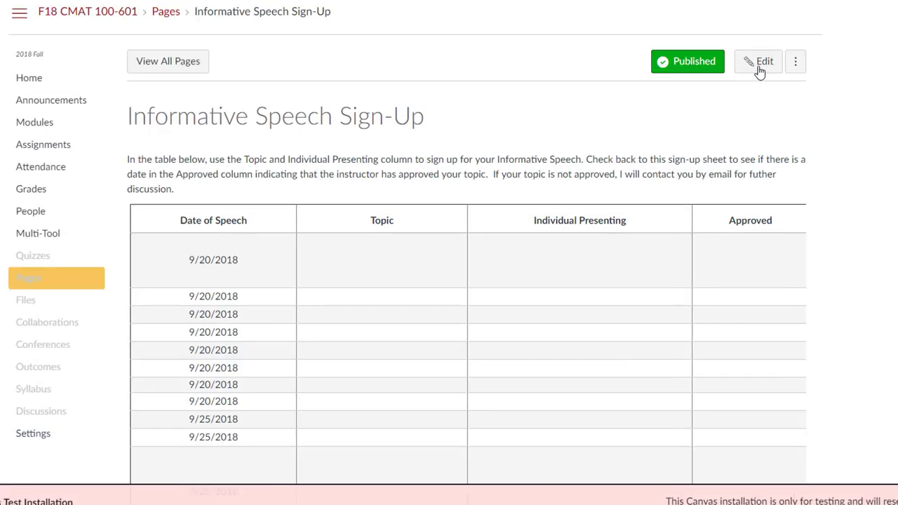
- Add the Informative Speech Sign-Up page to the student to-do list for Sep 19
{"action": "left_click", "coordinate": [761, 68]}
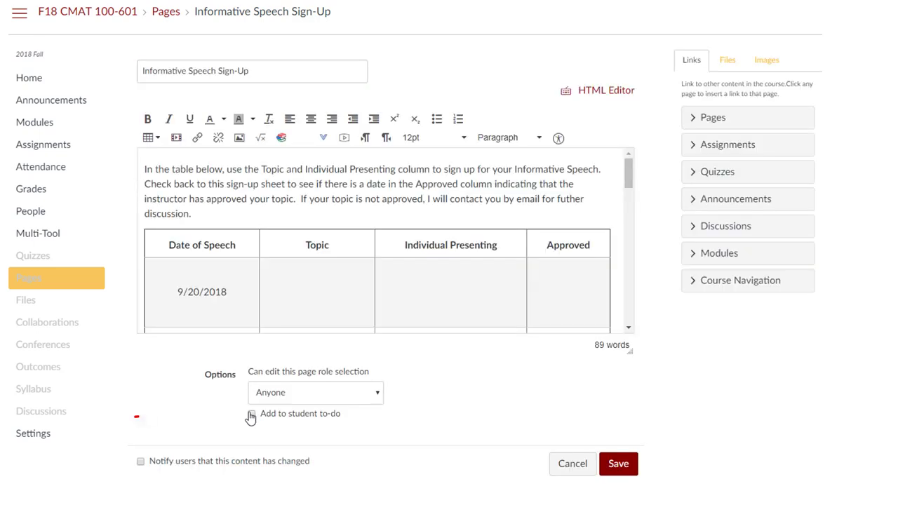
{"action": "left_click", "coordinate": [251, 415]}
{"action": "left_click", "coordinate": [400, 435]}
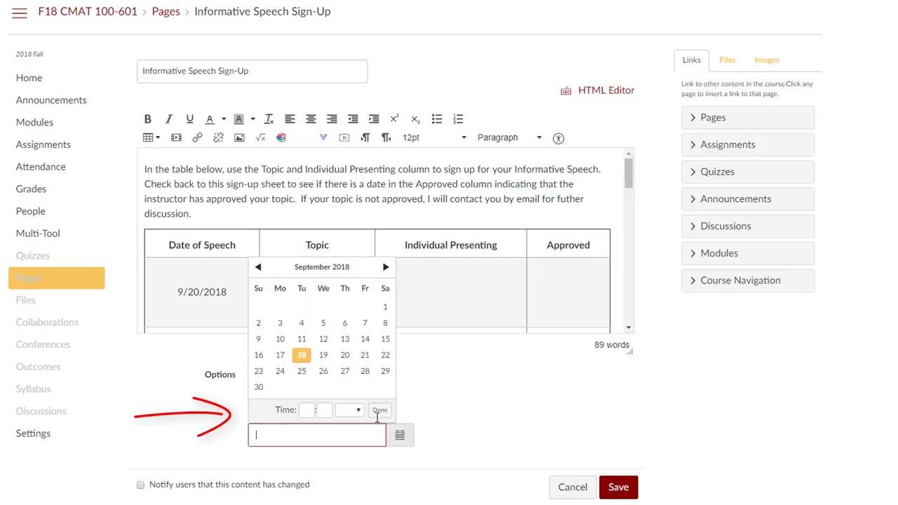
{"action": "left_click", "coordinate": [324, 356]}
{"action": "left_click", "coordinate": [379, 410]}
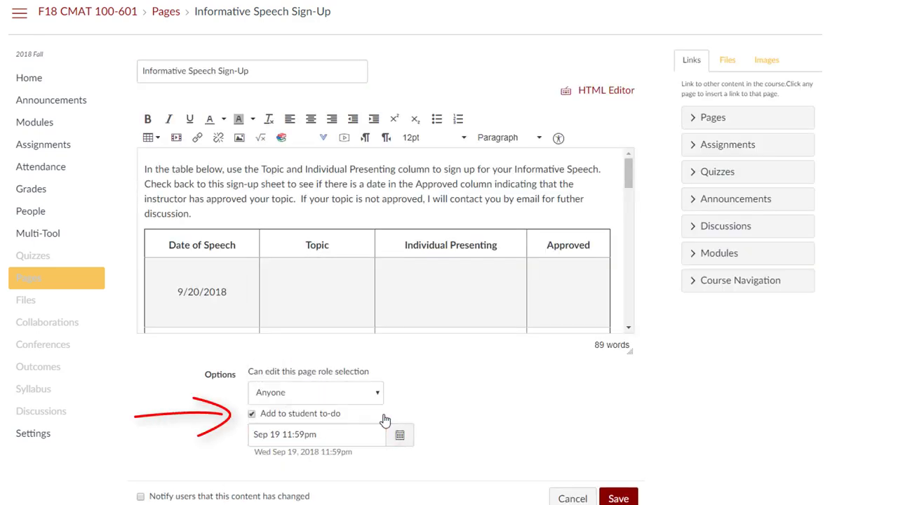
{"action": "left_click", "coordinate": [620, 499]}
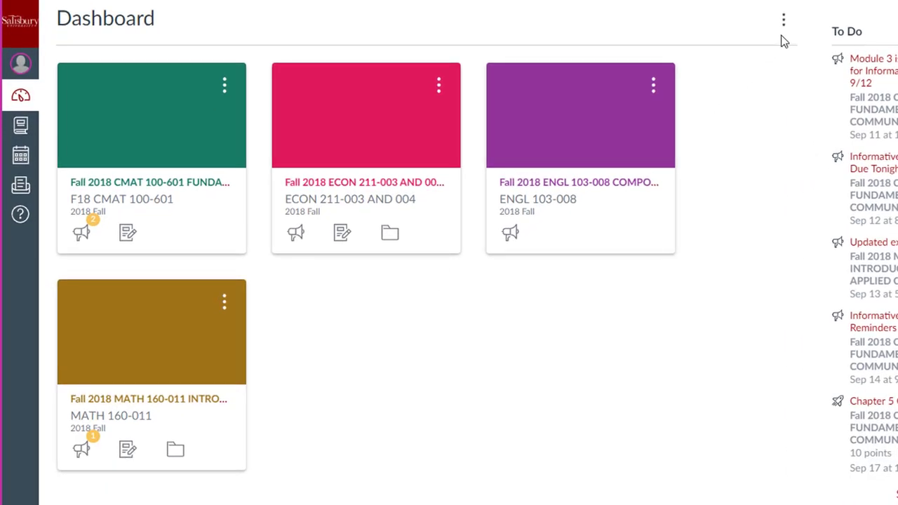
- Switch the dashboard from course cards to List View
{"action": "left_click", "coordinate": [784, 22]}
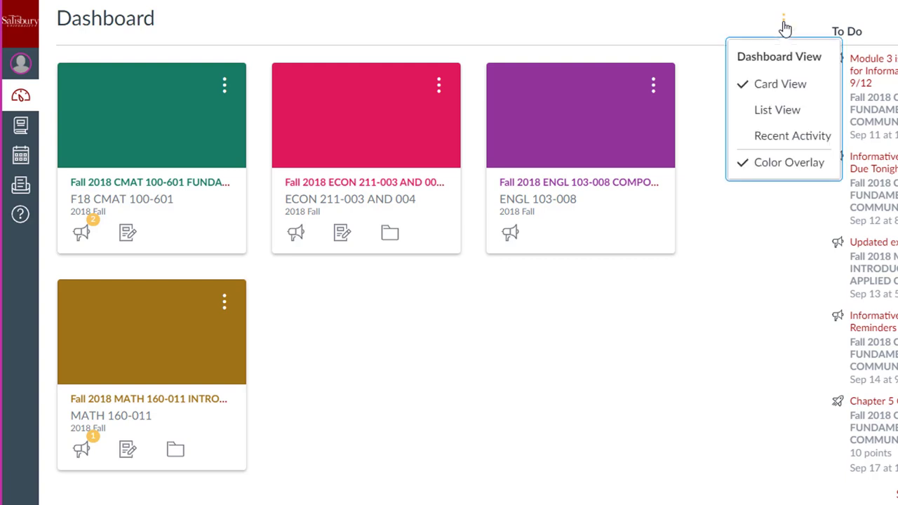
{"action": "left_click", "coordinate": [773, 112]}
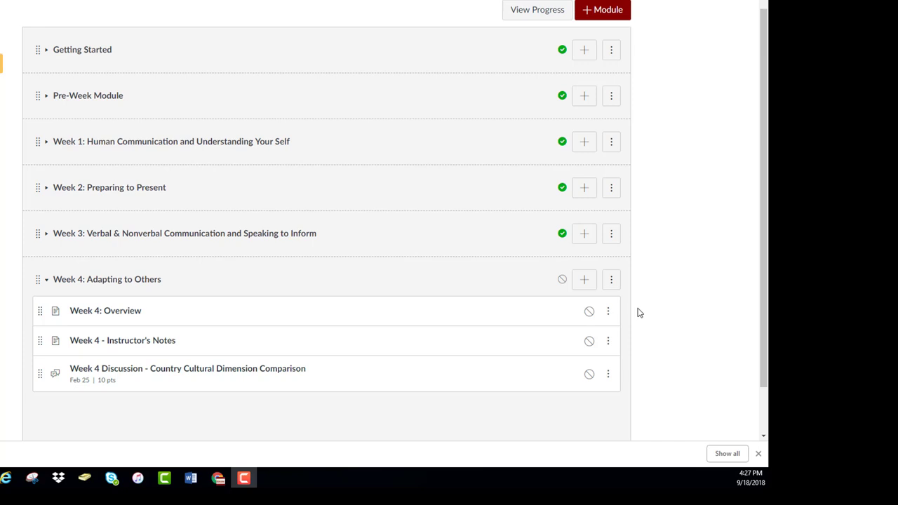
- Duplicate the Week 4: Adapting to Others module
{"action": "left_click", "coordinate": [613, 281]}
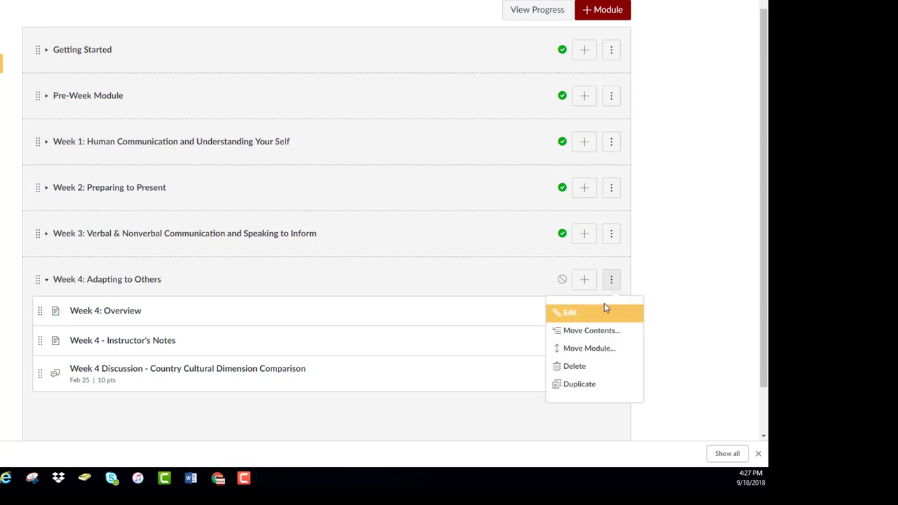
{"action": "left_click", "coordinate": [592, 387]}
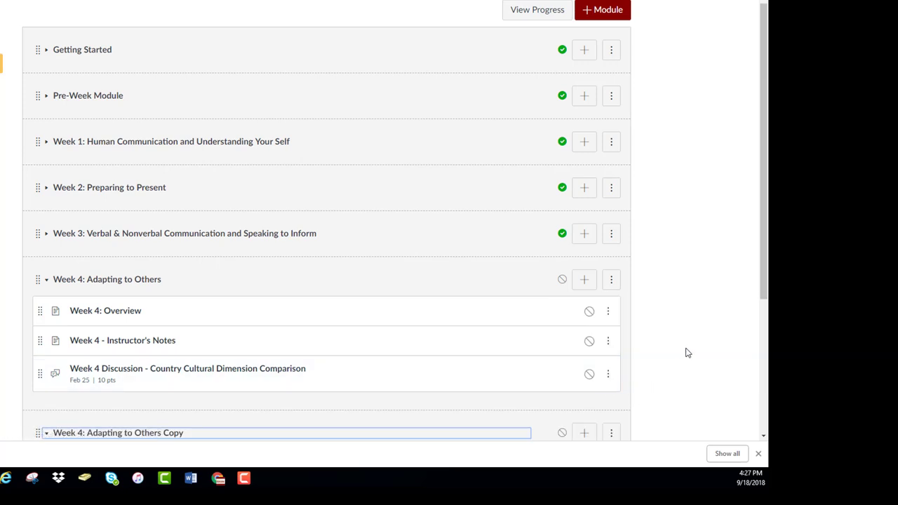
{"action": "scroll", "coordinate": [678, 347], "scroll_direction": "down", "scroll_amount": 2}
{"action": "scroll", "coordinate": [679, 347], "scroll_direction": "down", "scroll_amount": 1}
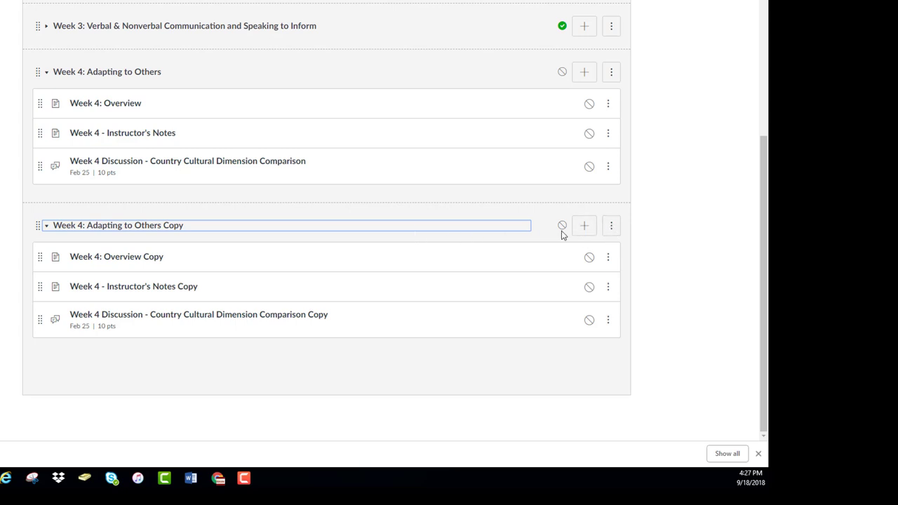
- Rename the copied module to 'Week 5: Listening' and update it
{"action": "left_click", "coordinate": [609, 228]}
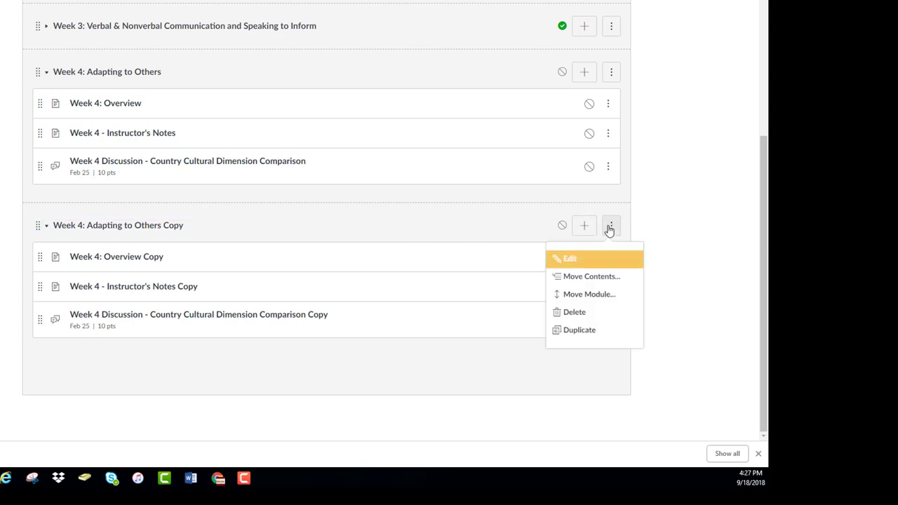
{"action": "left_click", "coordinate": [578, 260]}
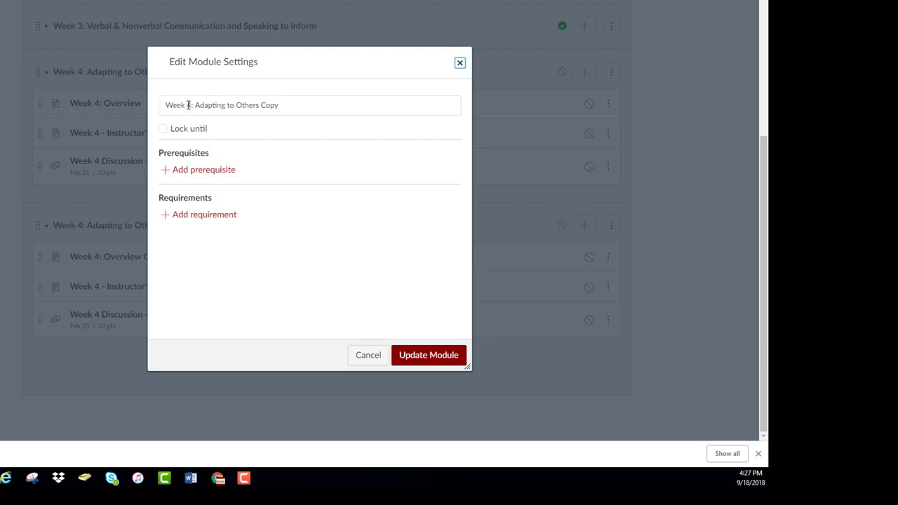
{"action": "left_click_drag", "start_coordinate": [188, 105], "coordinate": [326, 98]}
{"action": "type", "text": "5: Listening"}
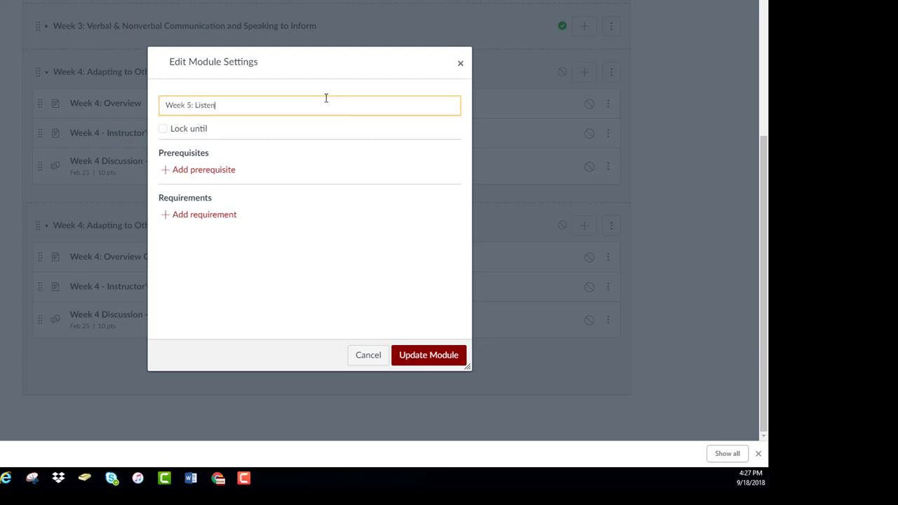
{"action": "left_click", "coordinate": [429, 357]}
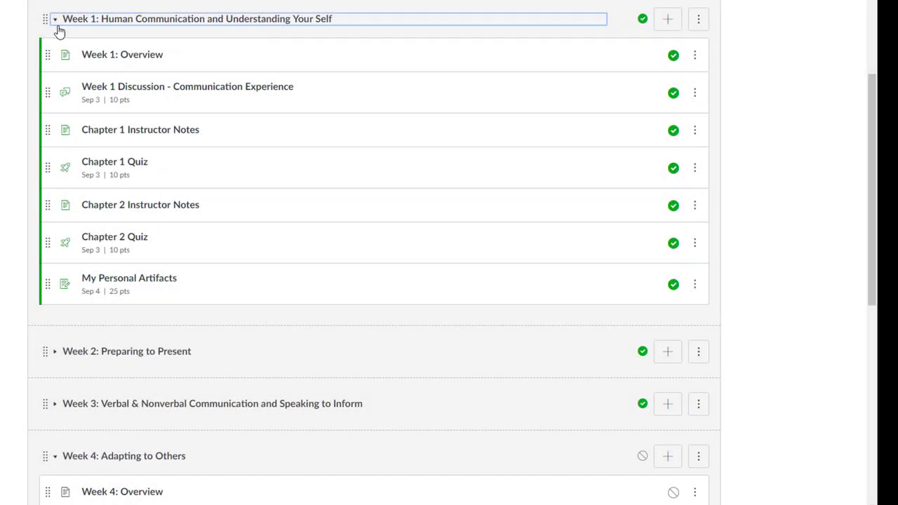
- Remove points from the My Personal Artifacts Rubric and update the rubric
{"action": "left_click", "coordinate": [160, 285]}
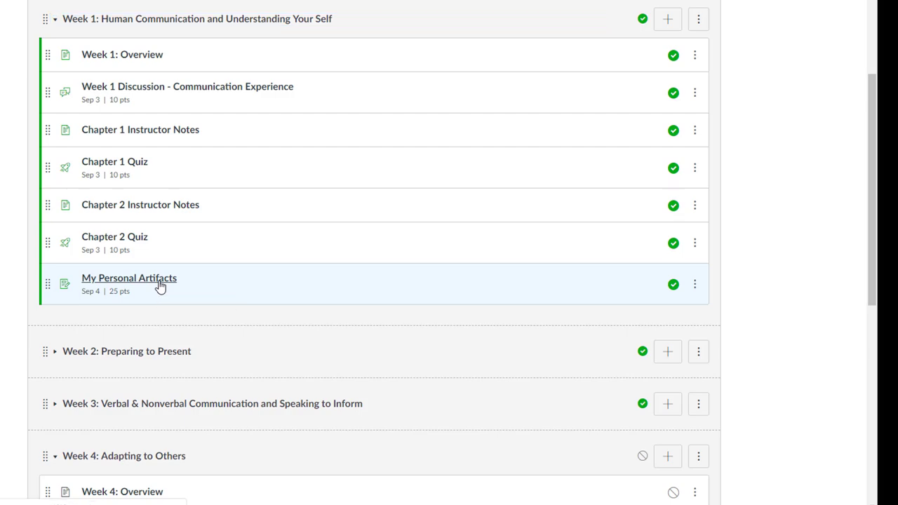
{"action": "scroll", "coordinate": [579, 395], "scroll_direction": "down", "scroll_amount": 4}
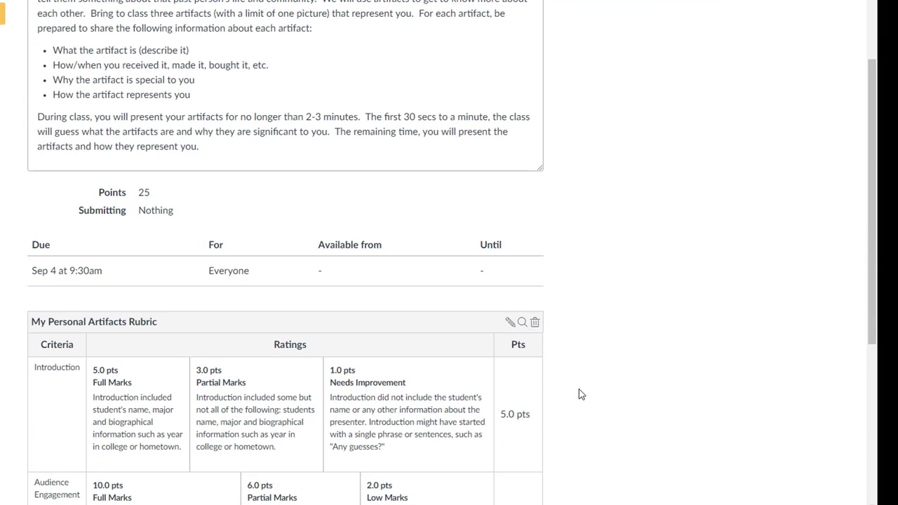
{"action": "scroll", "coordinate": [579, 395], "scroll_direction": "down", "scroll_amount": 2}
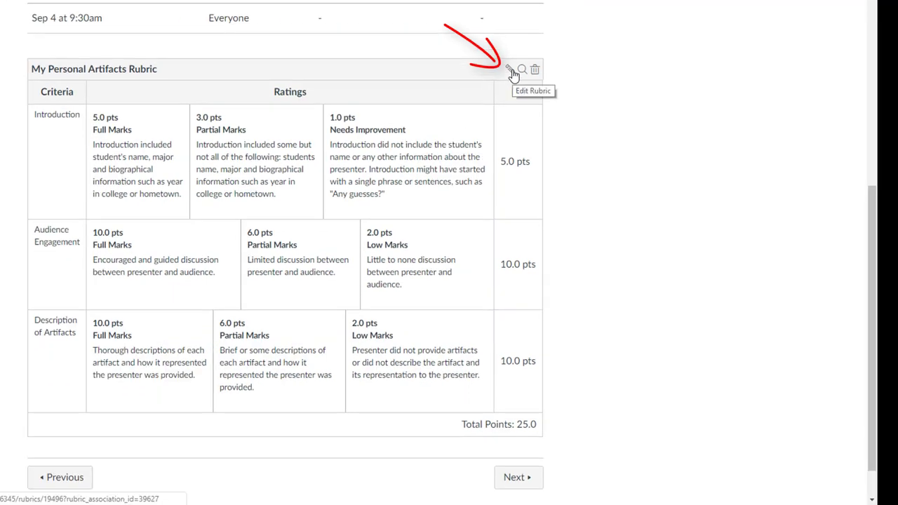
{"action": "left_click", "coordinate": [511, 70]}
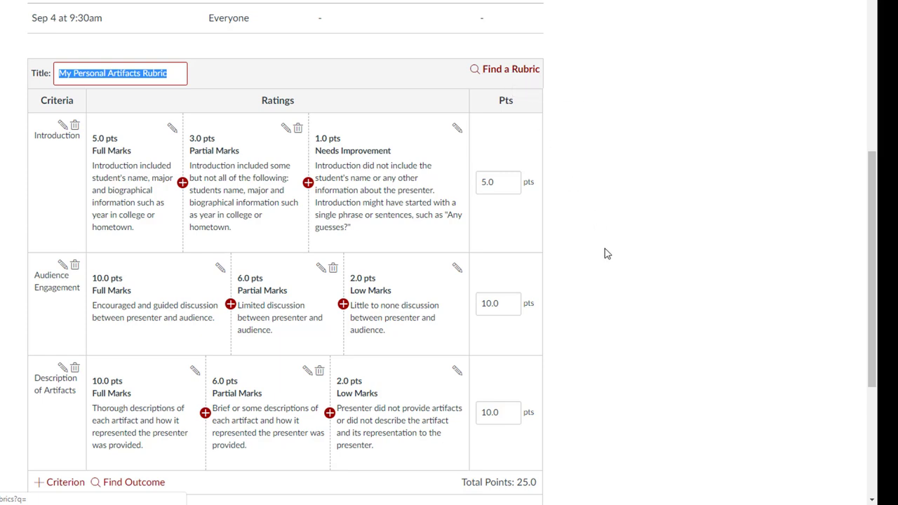
{"action": "scroll", "coordinate": [609, 264], "scroll_direction": "down", "scroll_amount": 3}
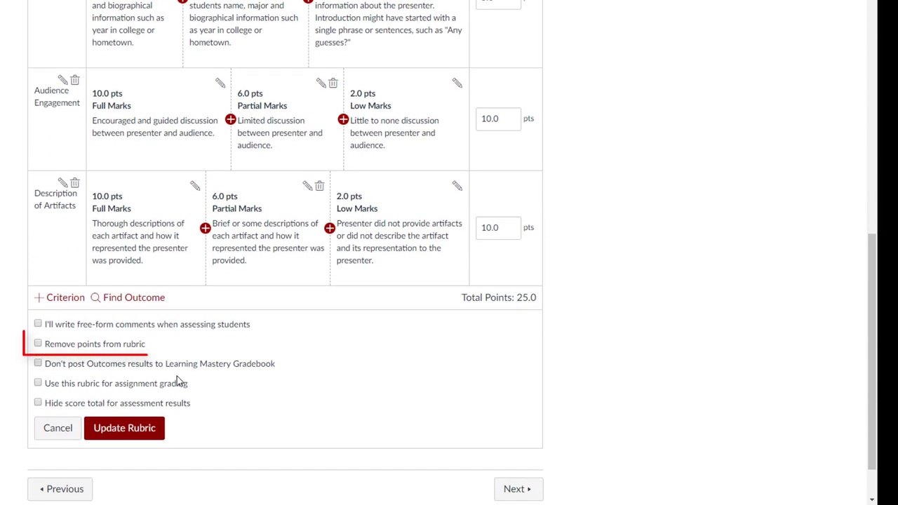
{"action": "left_click", "coordinate": [38, 344]}
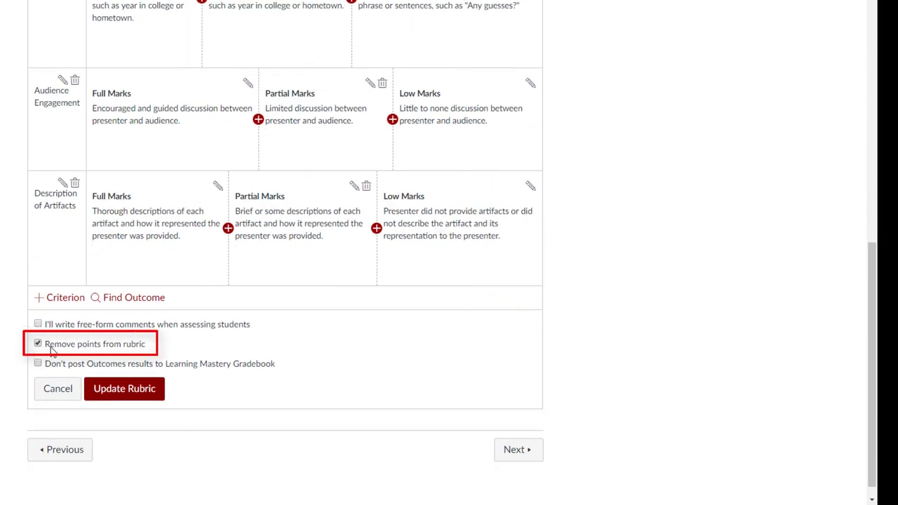
{"action": "left_click", "coordinate": [125, 389]}
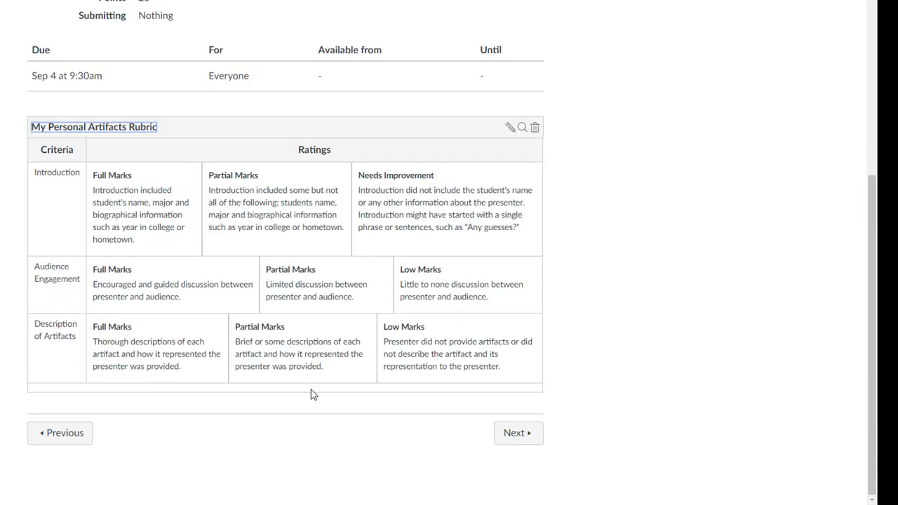
{"action": "scroll", "coordinate": [597, 371], "scroll_direction": "up", "scroll_amount": 5}
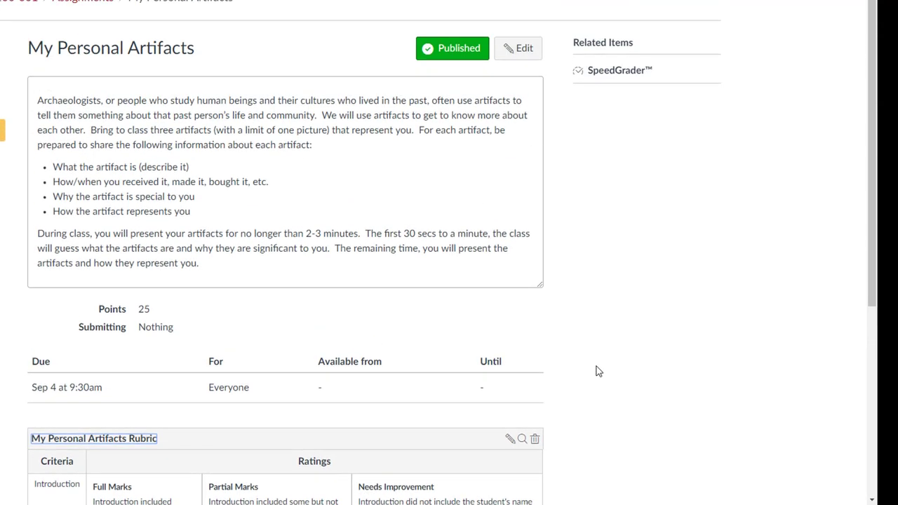
- In SpeedGrader, grade 24 with Full Marks for Audience Engagement and Description of Artifacts
{"action": "left_click", "coordinate": [612, 71]}
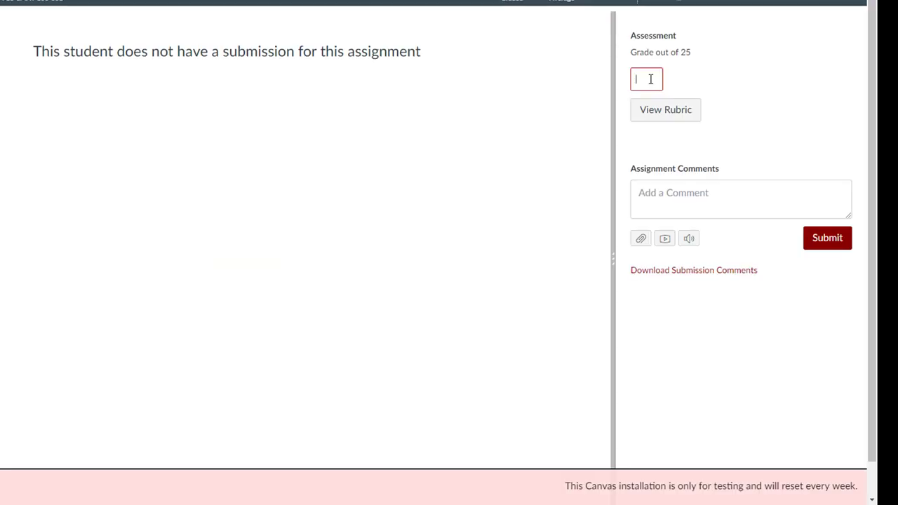
{"action": "type", "text": "24"}
{"action": "left_click", "coordinate": [672, 113]}
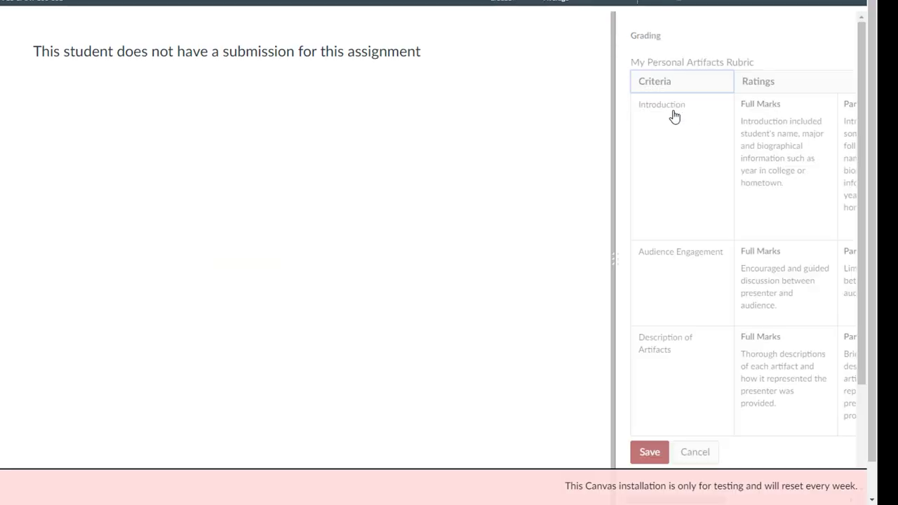
{"action": "left_click_drag", "start_coordinate": [613, 260], "coordinate": [330, 258]}
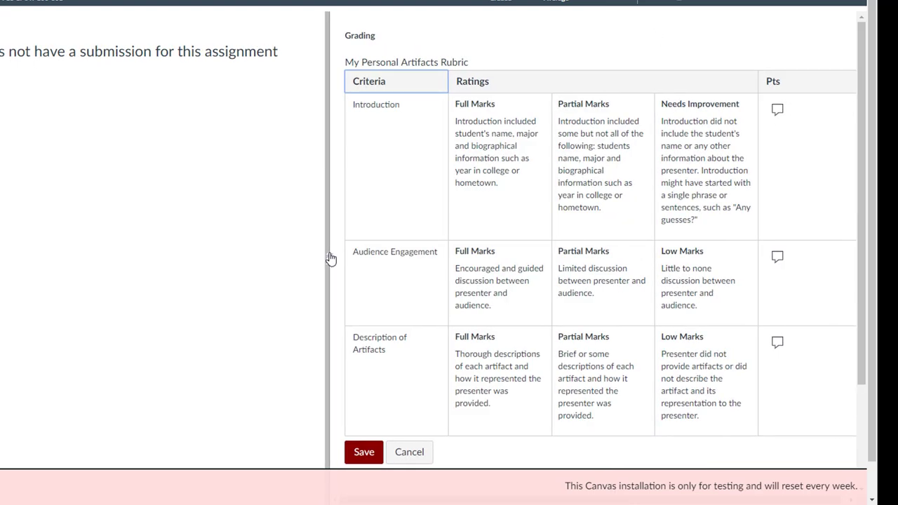
{"action": "left_click", "coordinate": [511, 283]}
{"action": "left_click", "coordinate": [514, 360]}
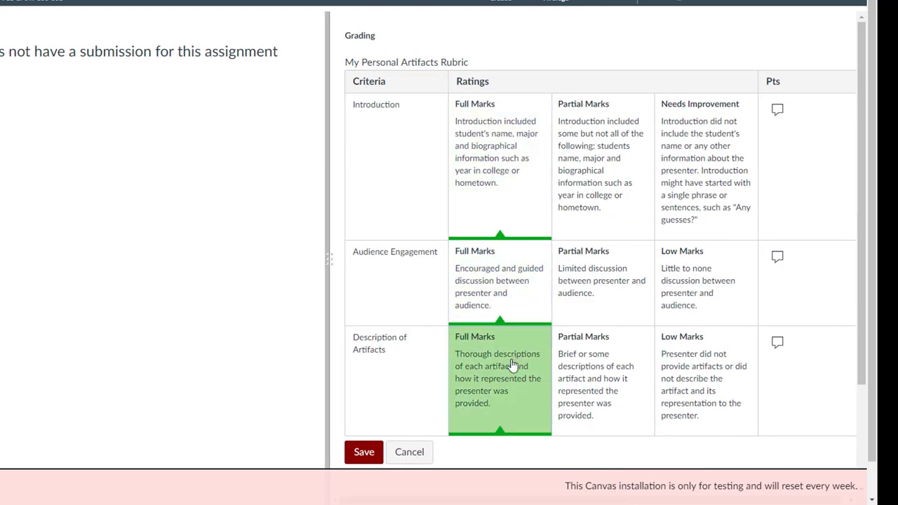
{"action": "left_click", "coordinate": [364, 453]}
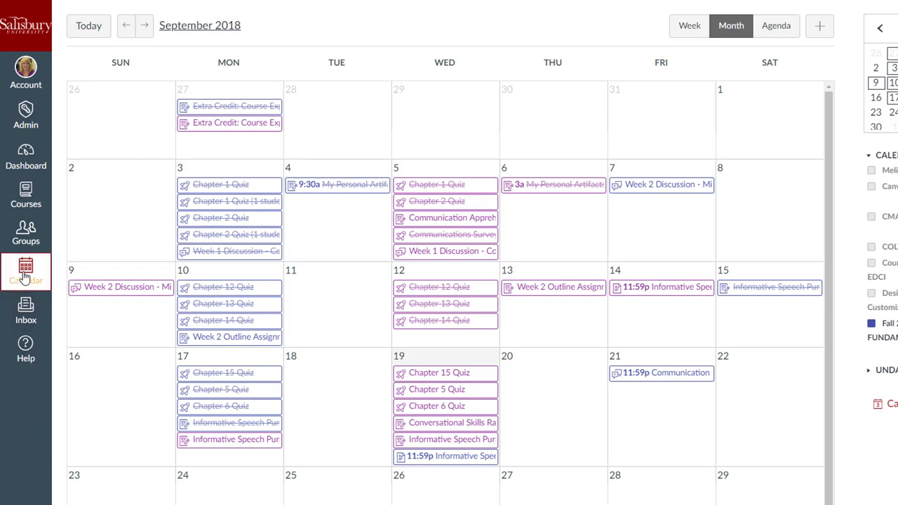
- Create a new calendar event titled CMAT 100 Office Hours on Fri Sep 21, 2018
{"action": "left_click", "coordinate": [820, 33]}
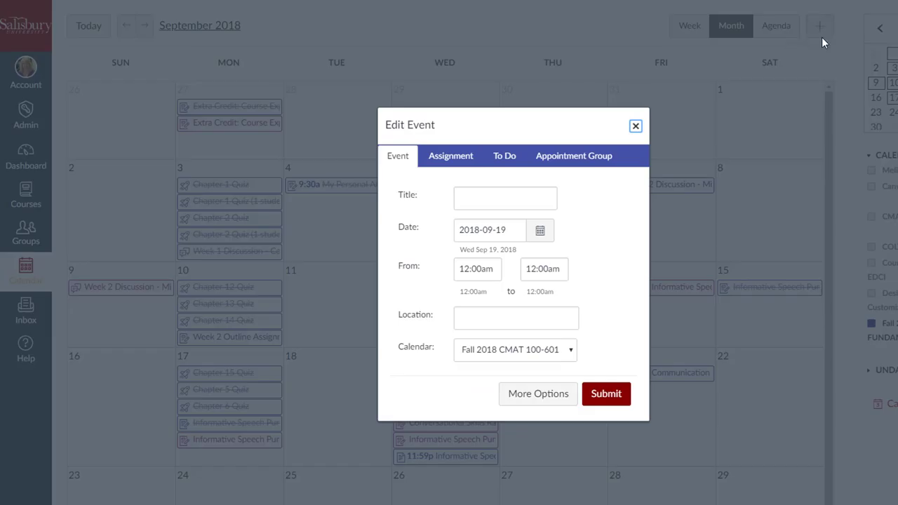
{"action": "left_click", "coordinate": [481, 195]}
{"action": "type", "text": "CMAT 100 Office Hours"}
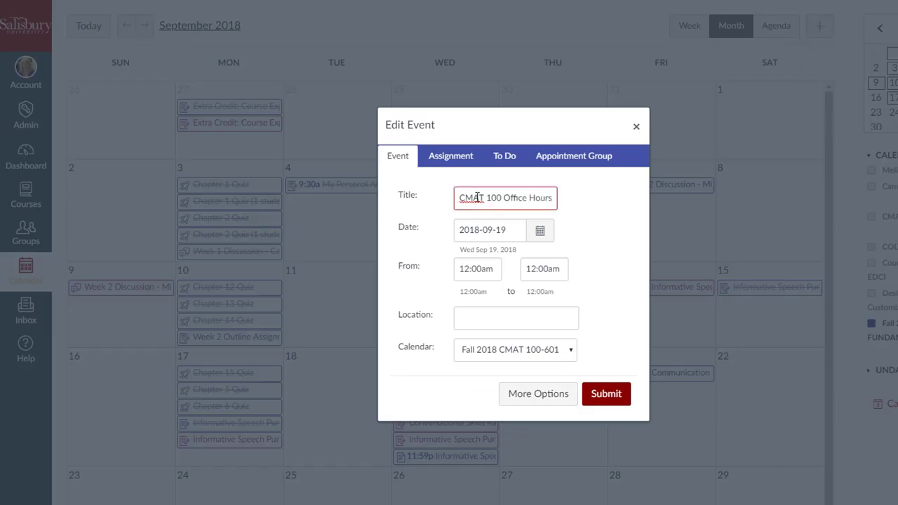
{"action": "left_click", "coordinate": [545, 234]}
{"action": "left_click", "coordinate": [571, 341]}
- Set the event to start at 12pm and add the location Academic Commons 220I
{"action": "left_click", "coordinate": [488, 276]}
{"action": "type", "text": "12pm"}
{"action": "left_click", "coordinate": [534, 270]}
{"action": "left_click", "coordinate": [517, 317]}
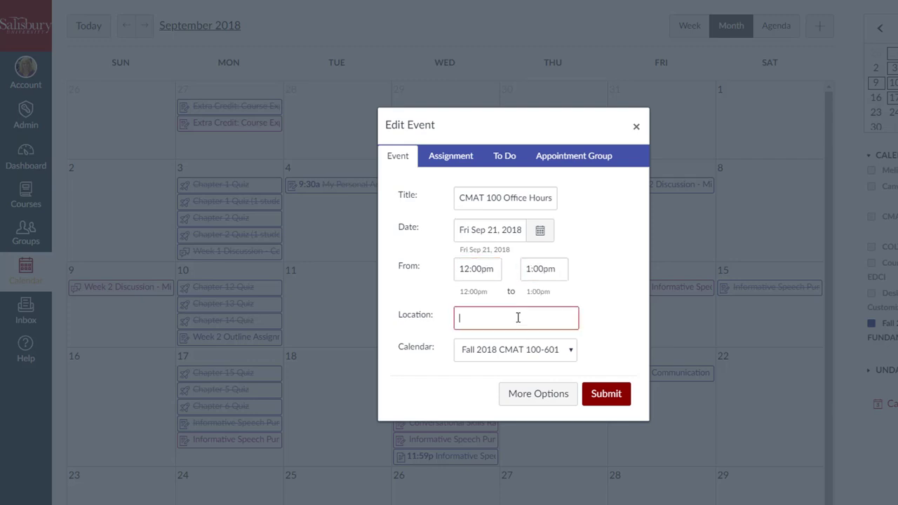
{"action": "type", "text": "Academic Commons 220l"}
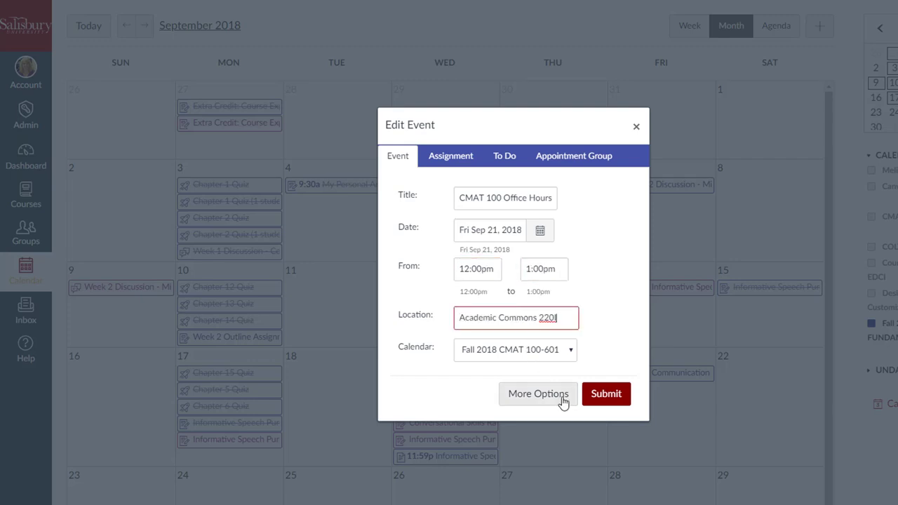
- Make CMAT 100 Office Hours recur every 1 week for 12 additional occurrences, then create it
{"action": "left_click", "coordinate": [554, 401]}
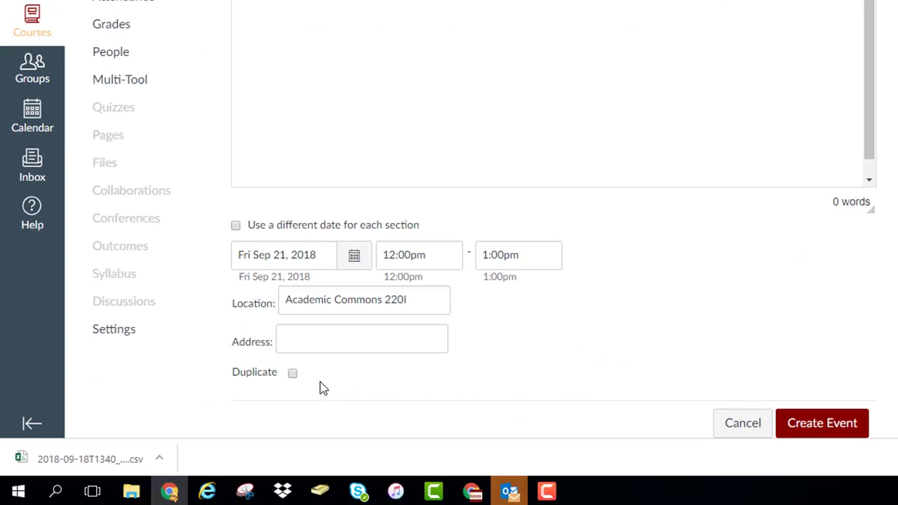
{"action": "left_click", "coordinate": [293, 373]}
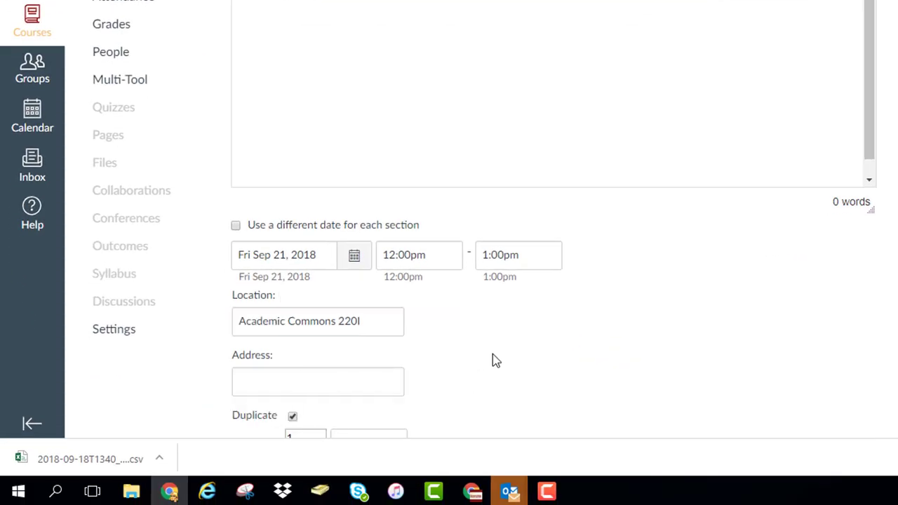
{"action": "scroll", "coordinate": [501, 348], "scroll_direction": "down", "scroll_amount": 3}
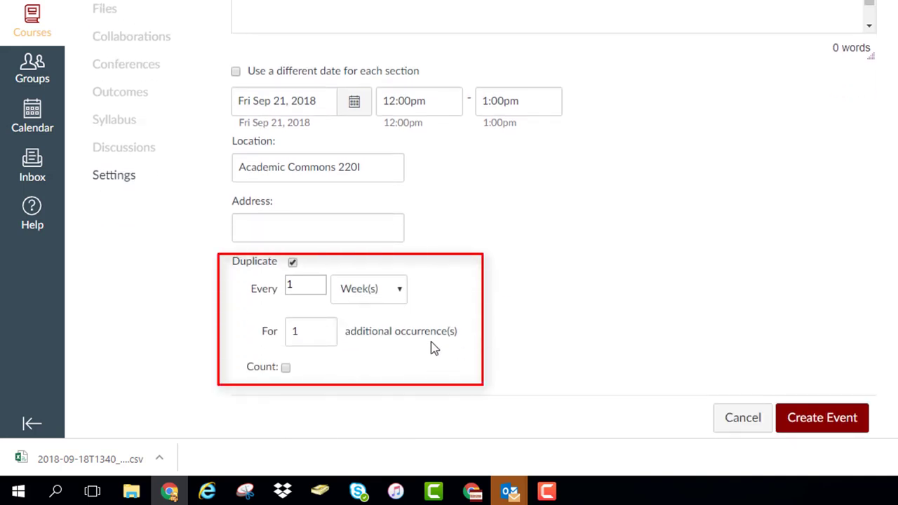
{"action": "left_click", "coordinate": [325, 328]}
{"action": "left_click", "coordinate": [324, 328]}
{"action": "left_click", "coordinate": [325, 329]}
{"action": "left_click", "coordinate": [825, 422]}
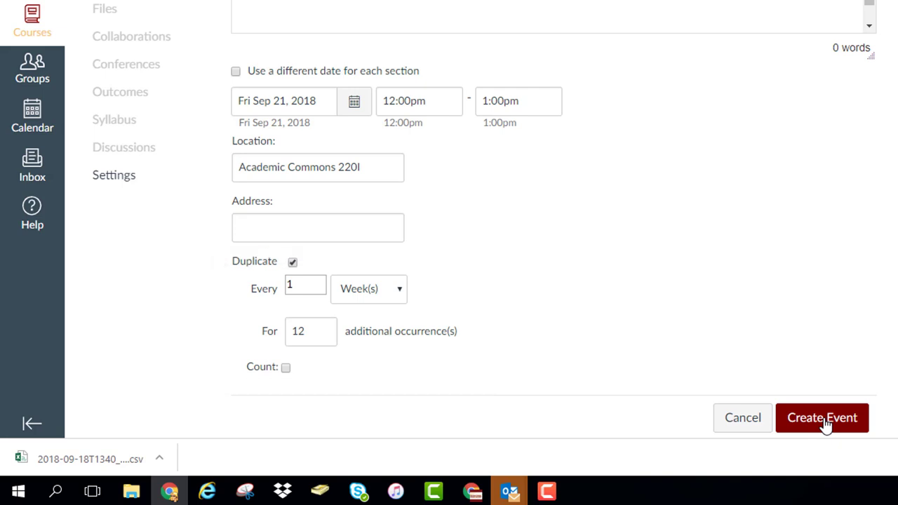
{"action": "left_click", "coordinate": [825, 422]}
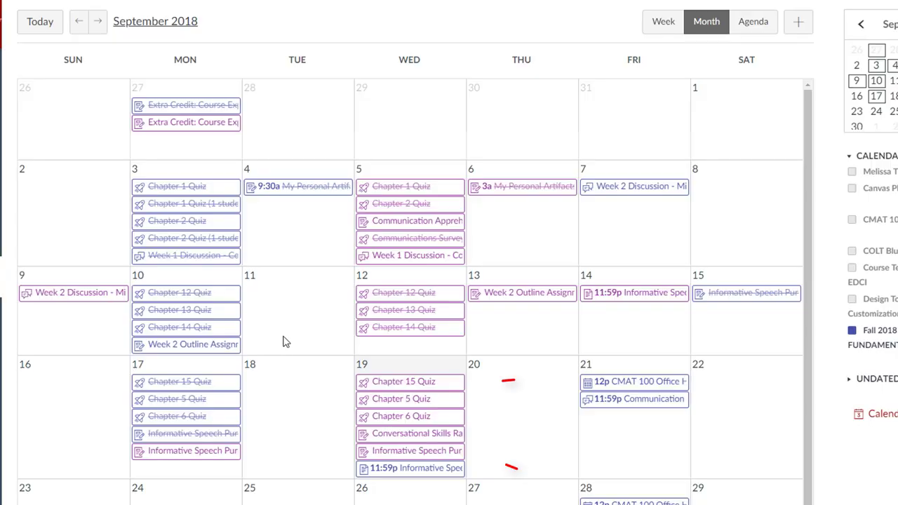
- Start a new appointment group named Virtual Mock Interview
{"action": "left_click", "coordinate": [800, 24]}
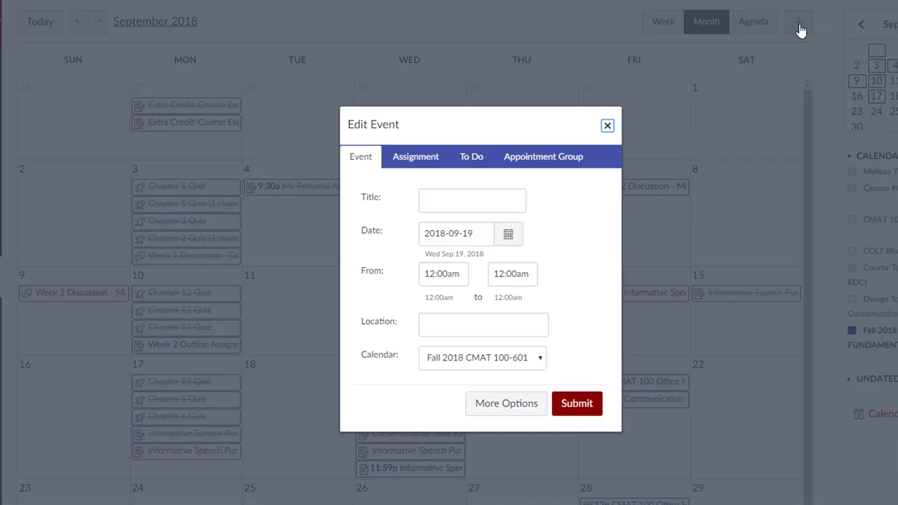
{"action": "left_click", "coordinate": [540, 158]}
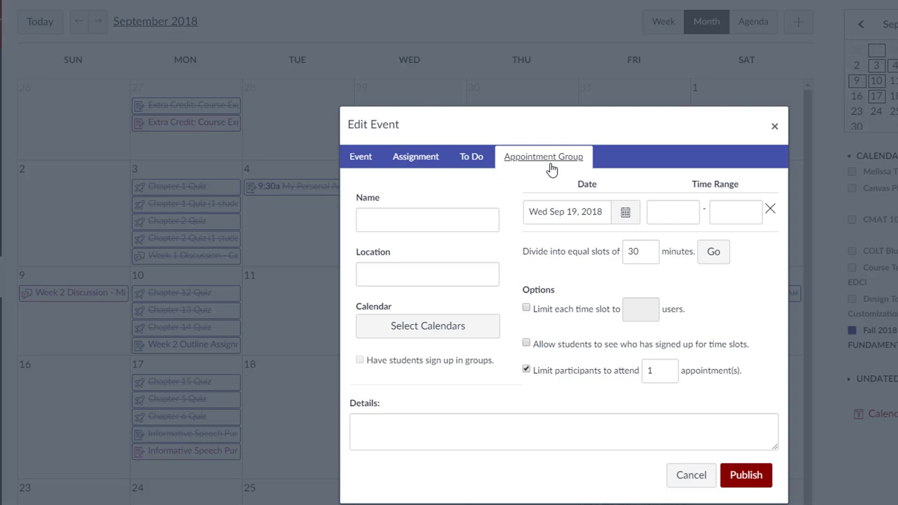
{"action": "left_click", "coordinate": [445, 221]}
{"action": "type", "text": "Virtual Mock Interview"}
{"action": "left_click", "coordinate": [393, 423]}
- Set its location to Online using Zoom and offer it to both CMAT 100 section calendars
{"action": "left_click", "coordinate": [430, 275]}
{"action": "type", "text": "Online using Zoom"}
{"action": "left_click", "coordinate": [421, 332]}
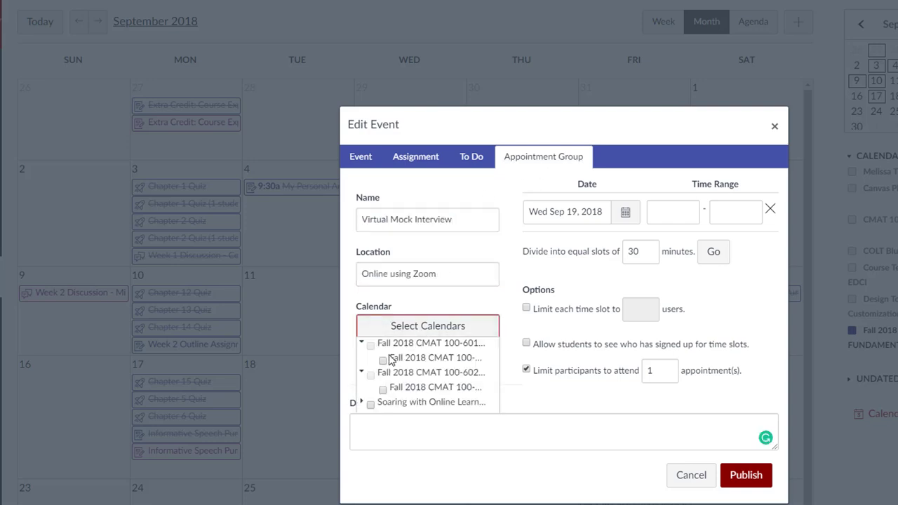
{"action": "left_click", "coordinate": [383, 360]}
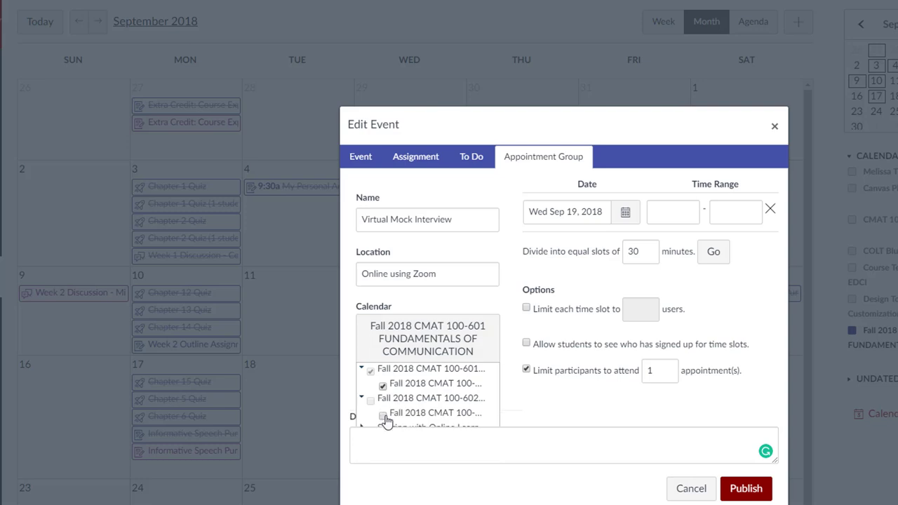
{"action": "left_click", "coordinate": [383, 417]}
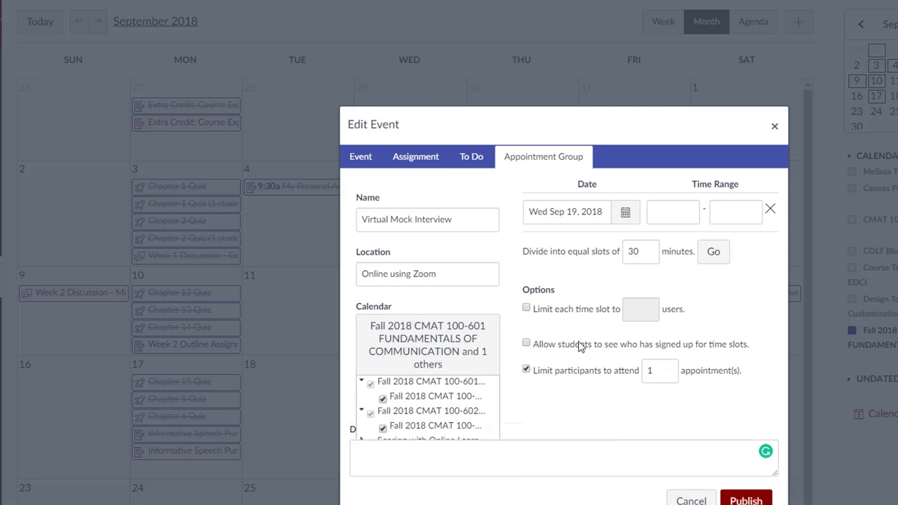
- Add a November 14 time range starting at 9 AM
{"action": "scroll", "coordinate": [580, 338], "scroll_direction": "down", "scroll_amount": 1}
{"action": "left_click", "coordinate": [625, 148]}
{"action": "left_click", "coordinate": [666, 171]}
{"action": "left_click", "coordinate": [666, 170]}
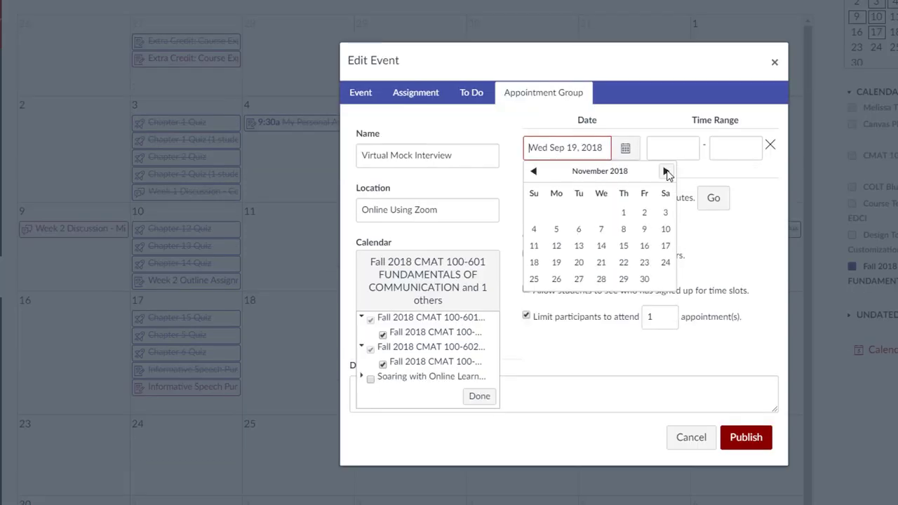
{"action": "left_click", "coordinate": [600, 245]}
{"action": "left_click", "coordinate": [672, 149]}
{"action": "type", "text": "9 AM"}
{"action": "left_click", "coordinate": [745, 146]}
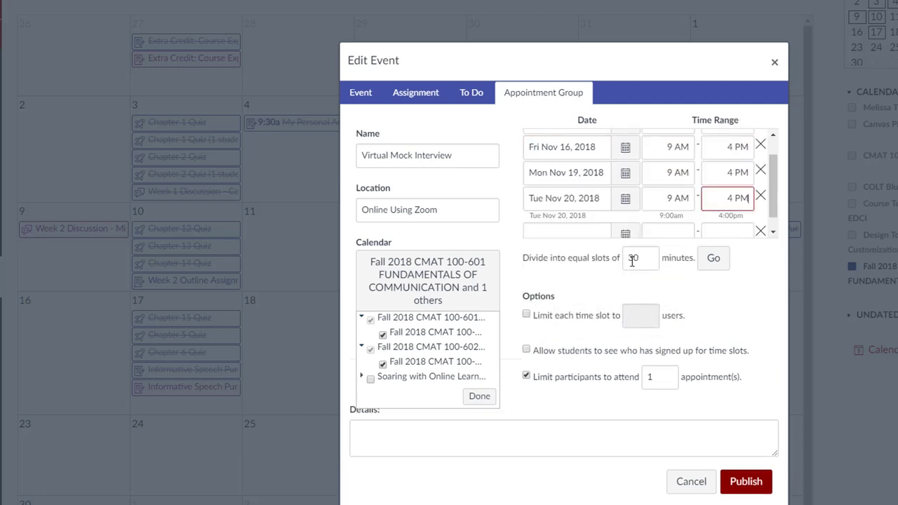
- Split the time ranges into 20-minute slots limited to one user each
{"action": "double_click", "coordinate": [632, 259]}
{"action": "type", "text": "20"}
{"action": "left_click", "coordinate": [527, 314]}
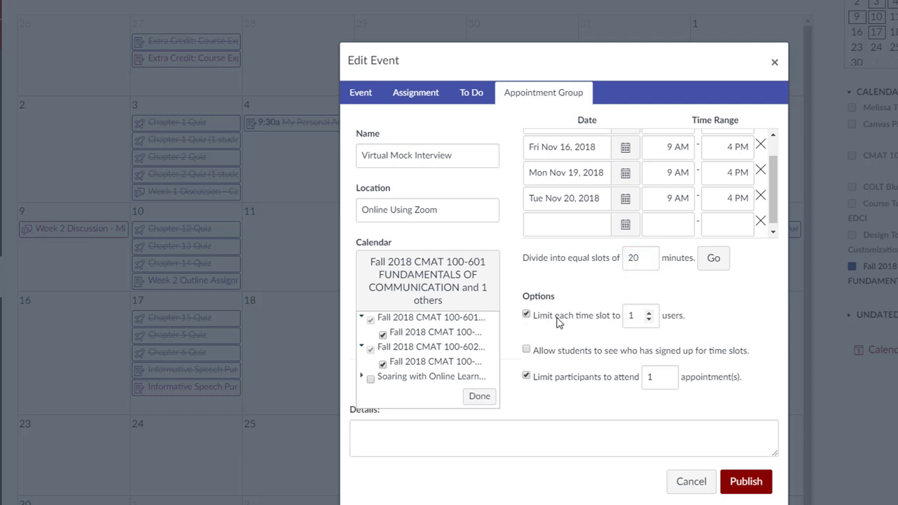
{"action": "left_click", "coordinate": [714, 260]}
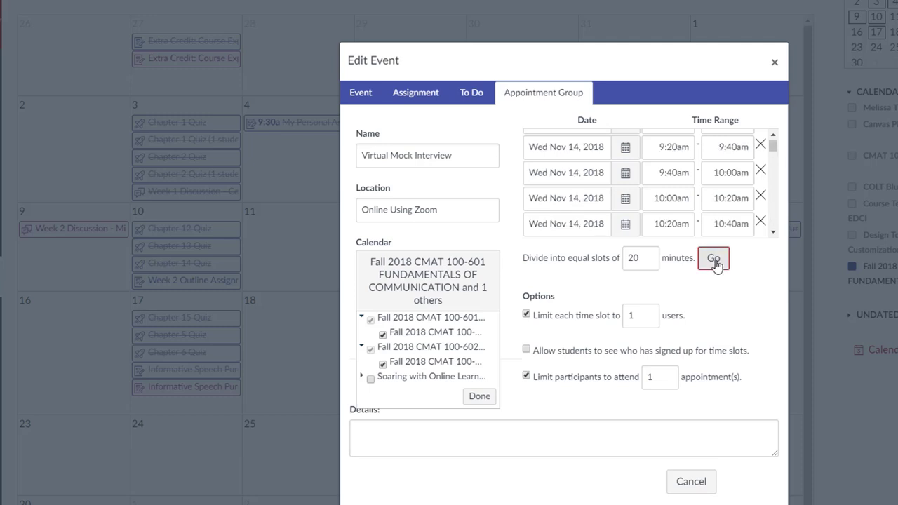
- Delete the 12:00pm, 12:20pm and 12:40pm lunchtime slots
{"action": "scroll", "coordinate": [766, 232], "scroll_direction": "down", "scroll_amount": 3}
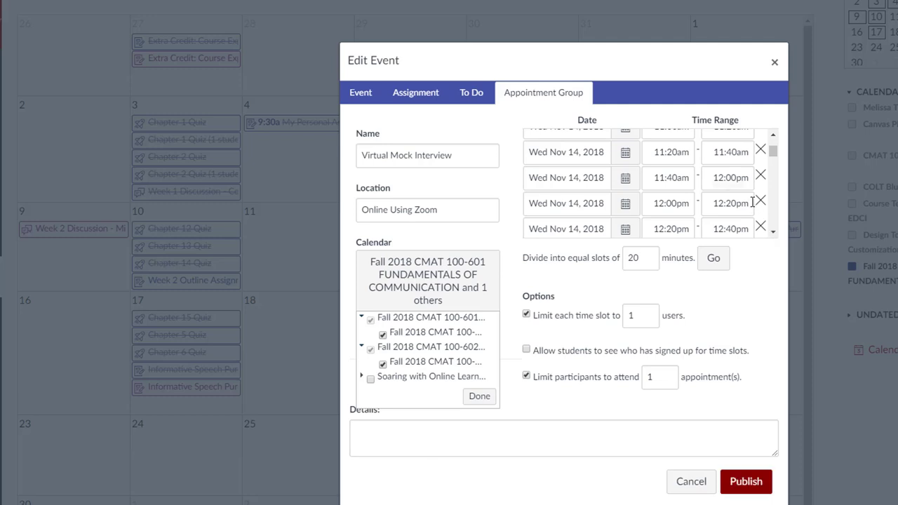
{"action": "left_click", "coordinate": [761, 203]}
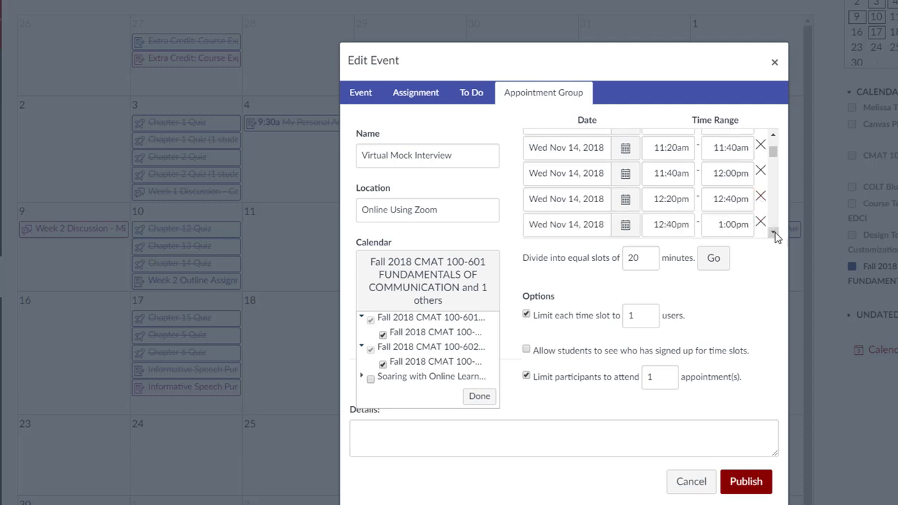
{"action": "left_click", "coordinate": [774, 232]}
{"action": "left_click", "coordinate": [762, 174]}
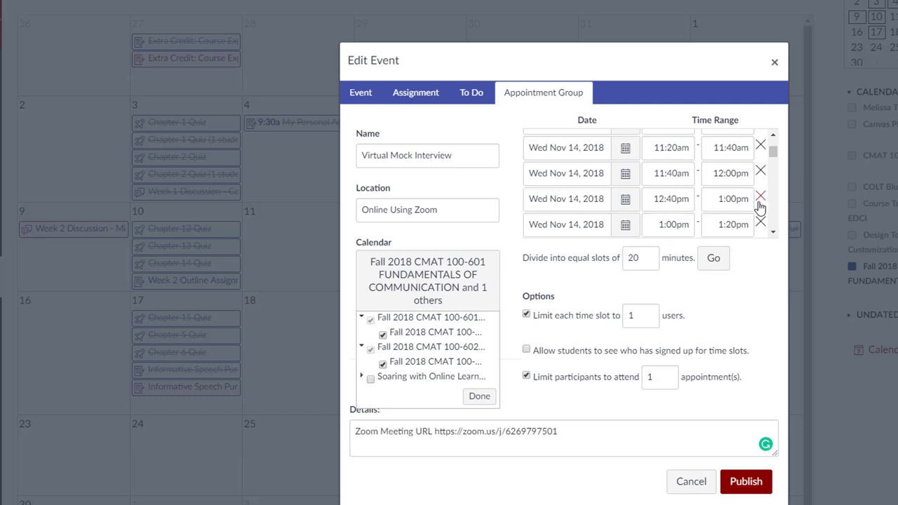
{"action": "left_click", "coordinate": [761, 200]}
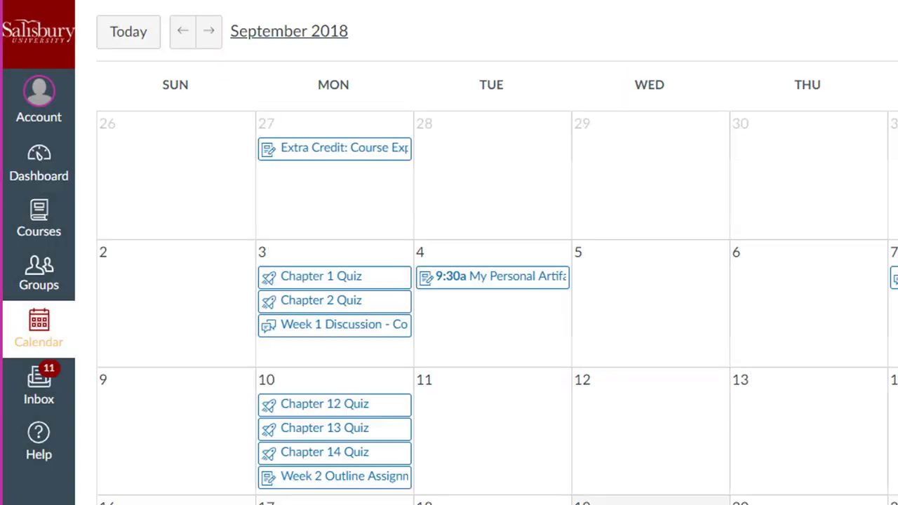
- Reserve the Nov 14, 11:00–11:20am Virtual Mock Interview slot for the course
{"action": "left_click", "coordinate": [789, 188]}
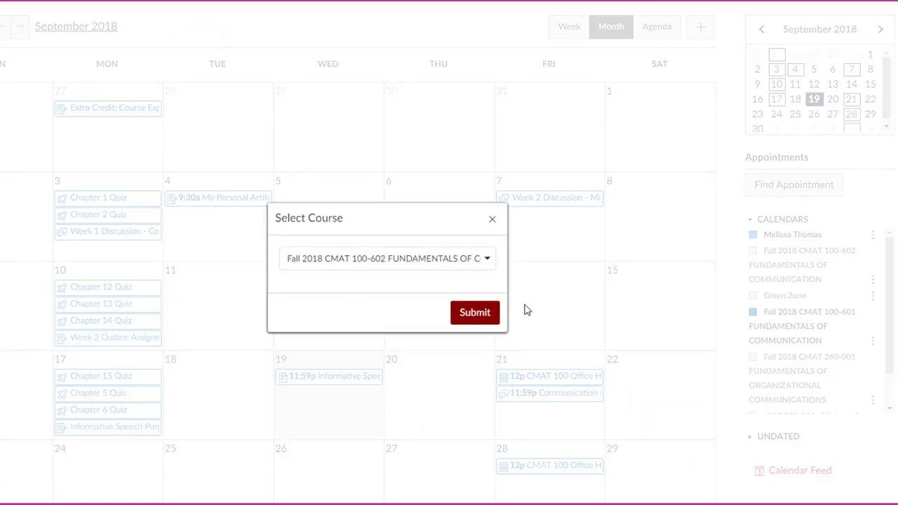
{"action": "left_click", "coordinate": [475, 313]}
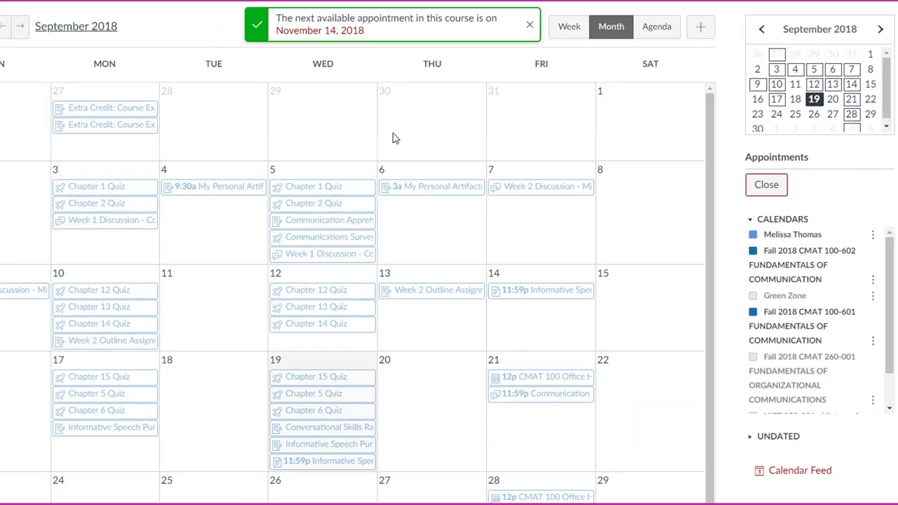
{"action": "left_click", "coordinate": [341, 32]}
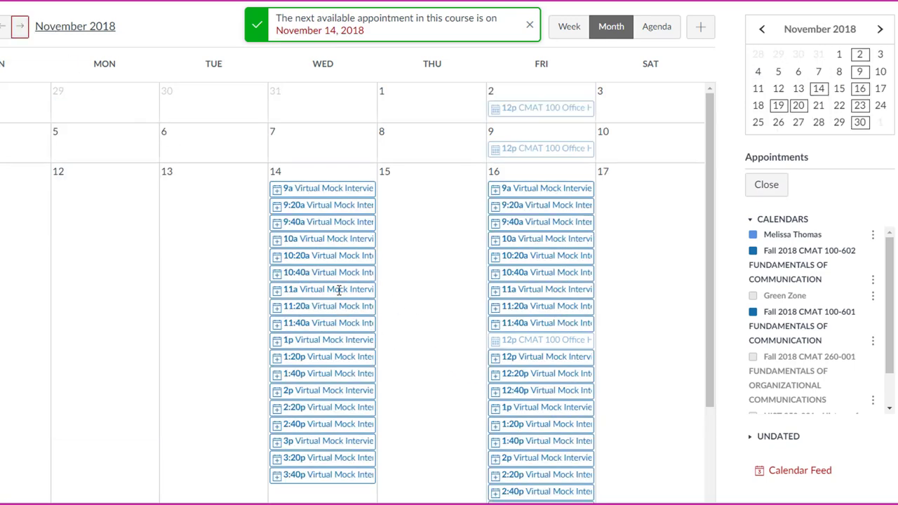
{"action": "left_click", "coordinate": [276, 289]}
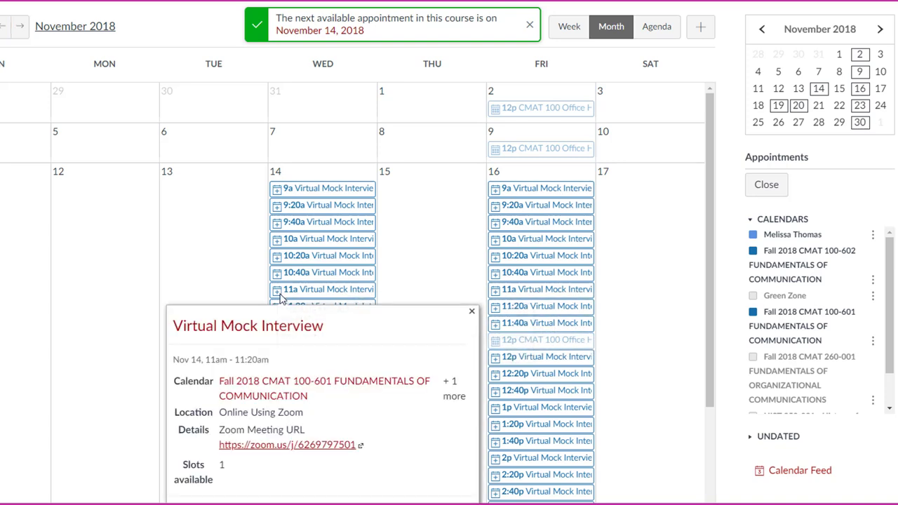
{"action": "scroll", "coordinate": [377, 341], "scroll_direction": "down", "scroll_amount": 2}
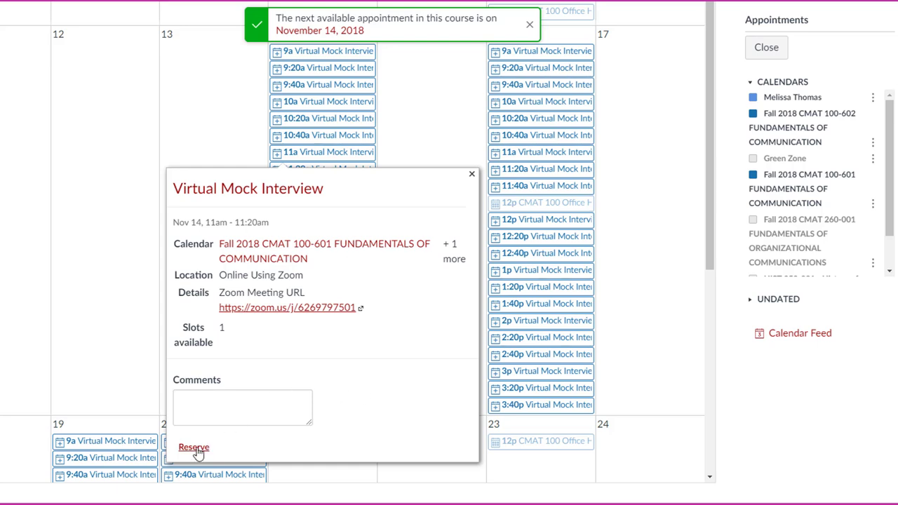
{"action": "left_click", "coordinate": [194, 448]}
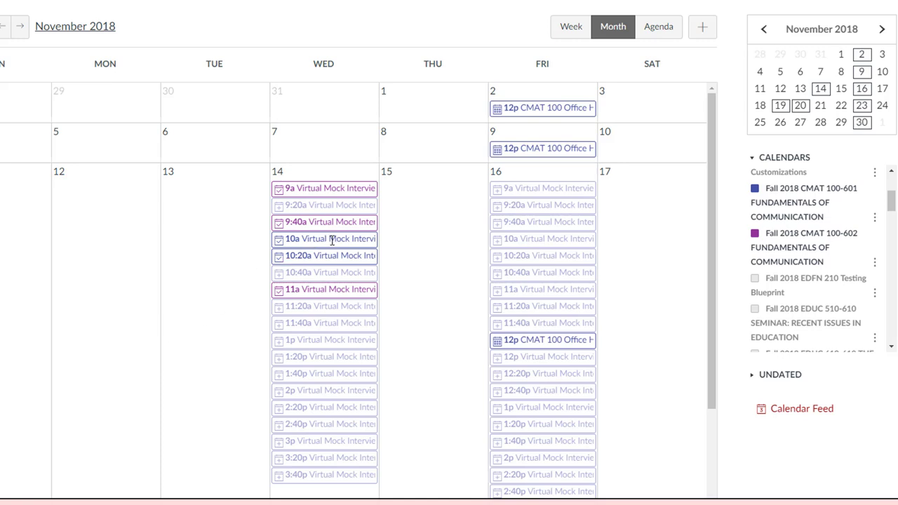
{"action": "mouse_move", "coordinate": [333, 240]}
{"action": "mouse_move", "coordinate": [279, 261]}
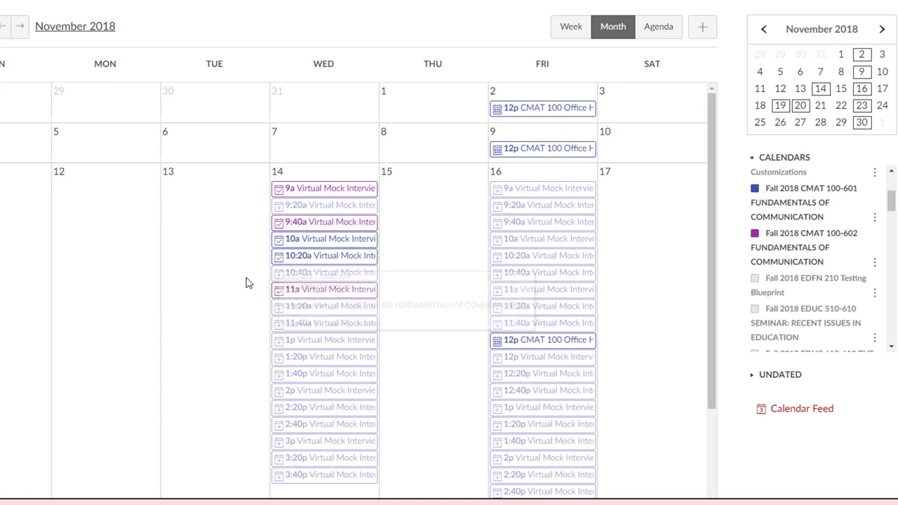
{"action": "mouse_move", "coordinate": [280, 296]}
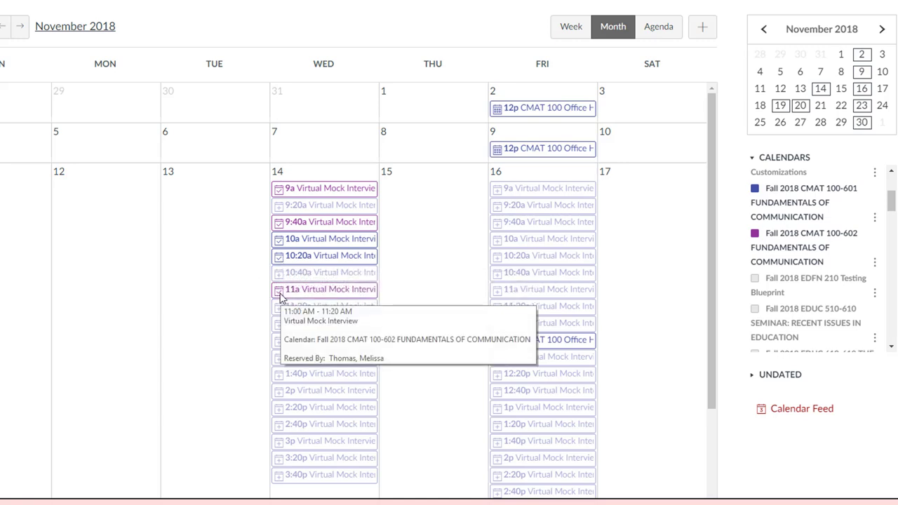